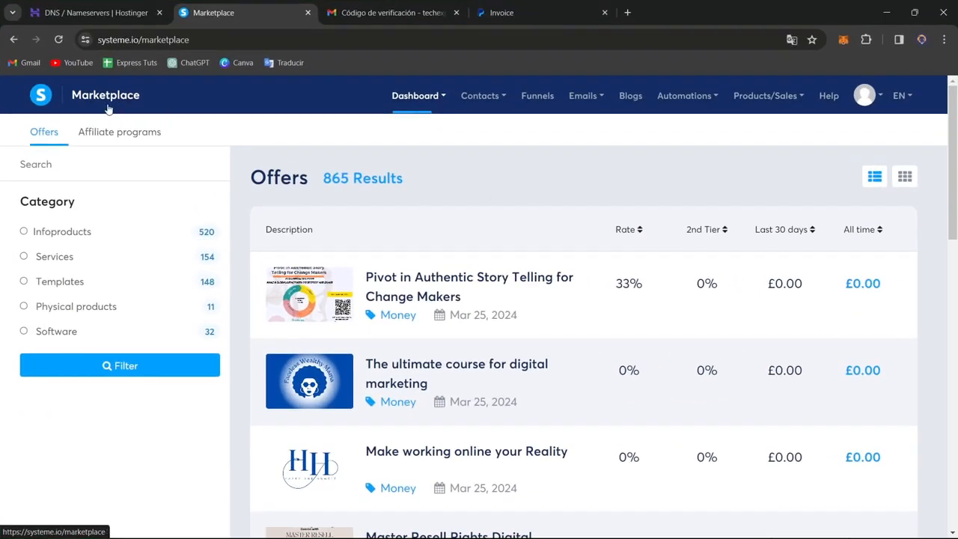
- Open the physical products list and dismiss the notice about completing the profile
click(43, 136)
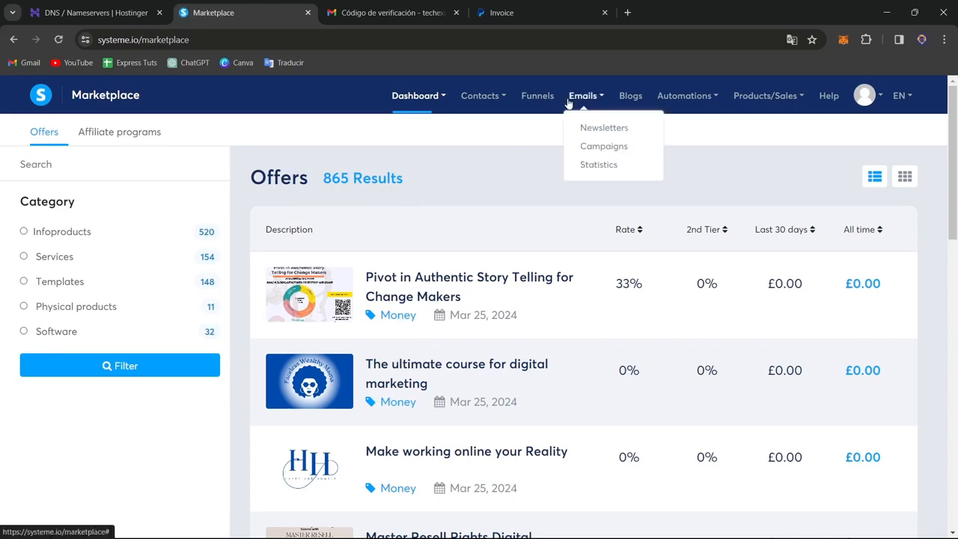
mouse_move(763, 102)
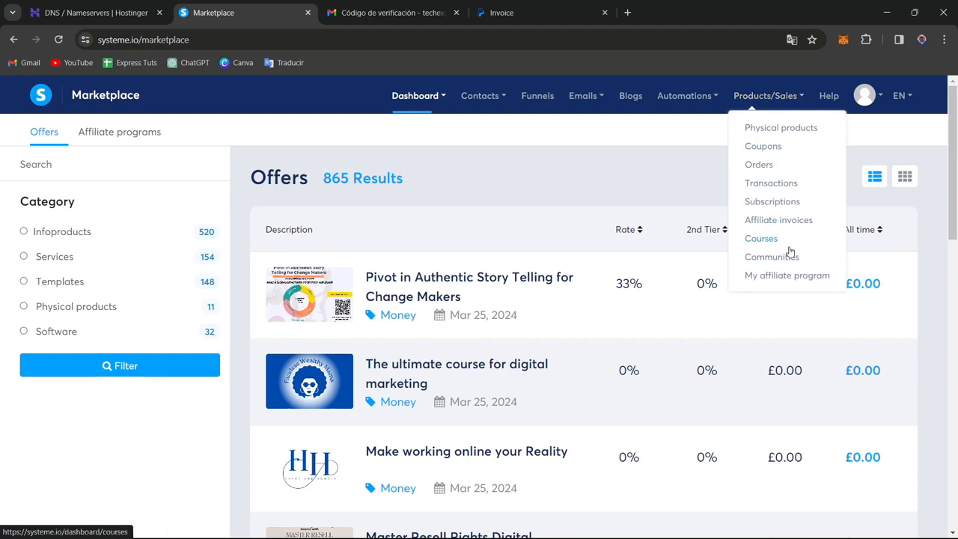
click(799, 133)
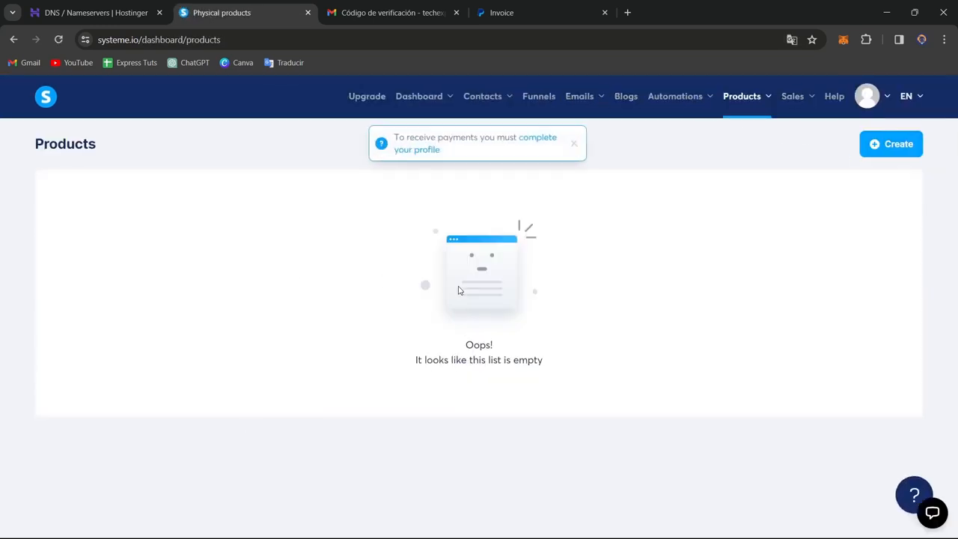
click(574, 143)
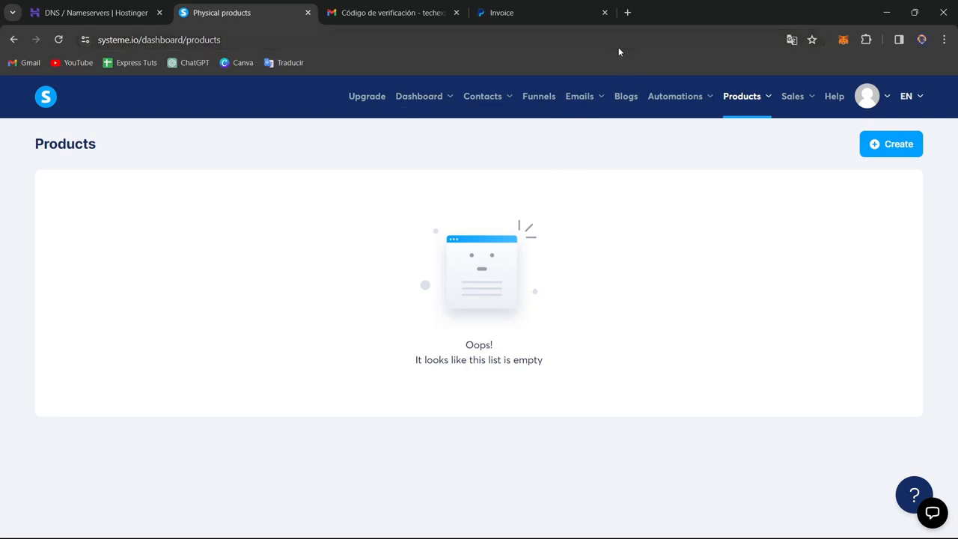
- Start a new physical product named "NFT 1" with the description "This is an NFT"
click(910, 145)
click(397, 204)
text(NFT 1)
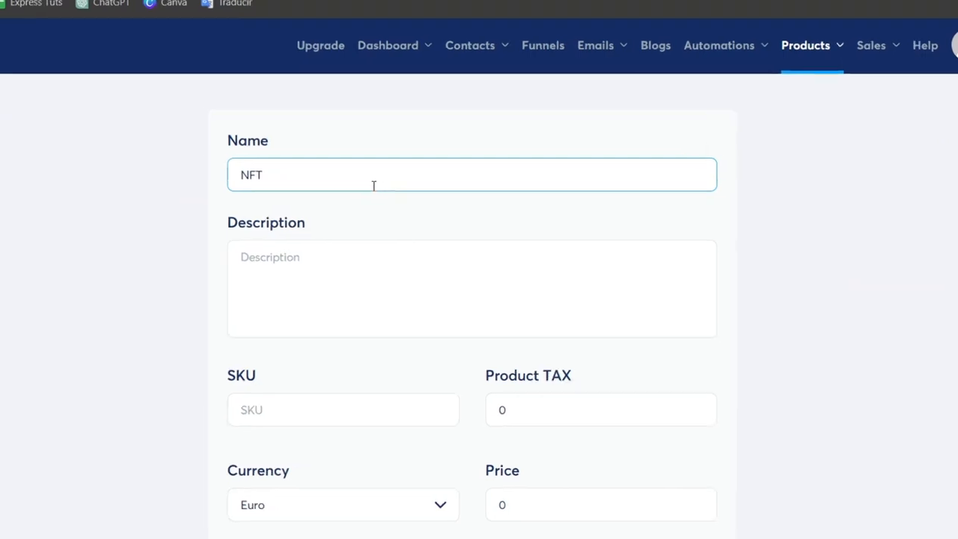
click(446, 265)
text(Thi si )
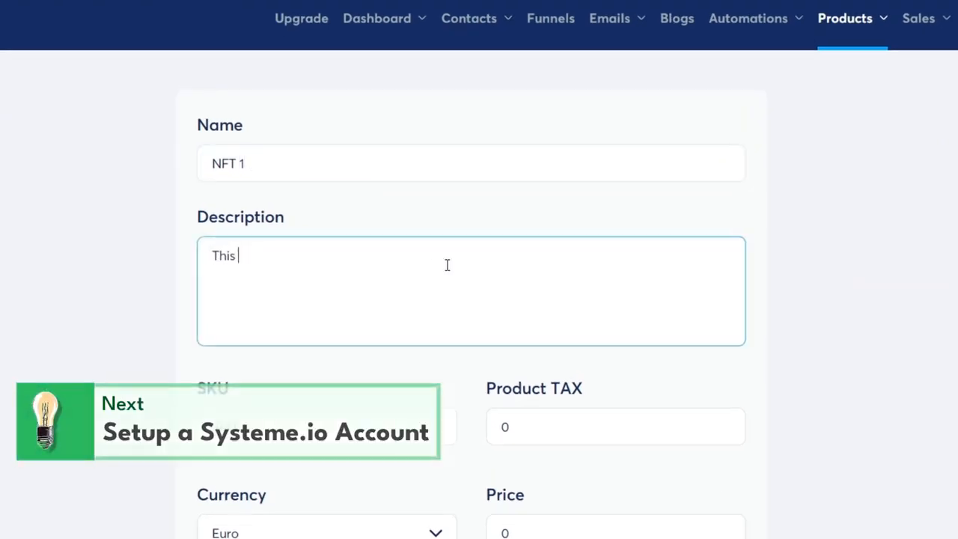
text(an NFT)
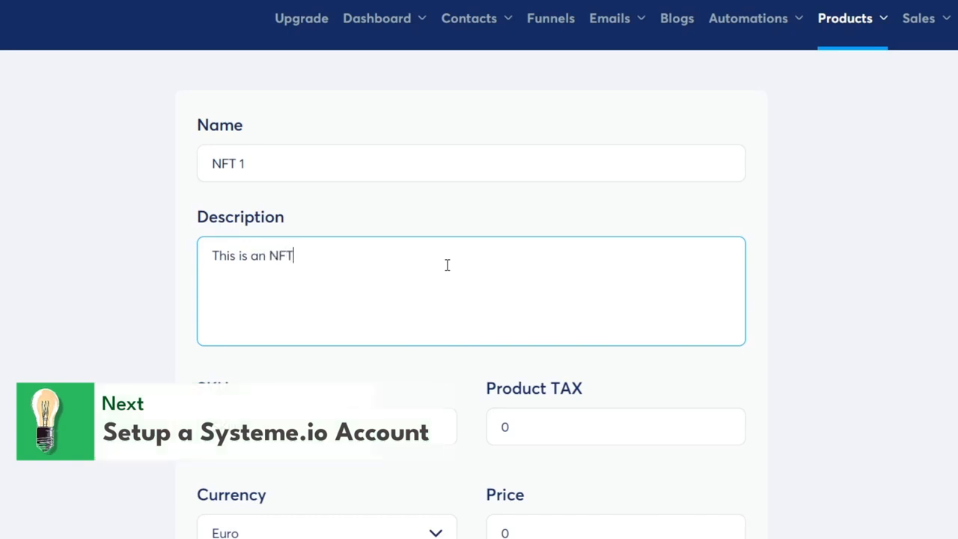
- Set the product's SKU to NFT-294, tax to 2, currency to U.S. Dollar and price to 12
click(335, 424)
text(NFT-294)
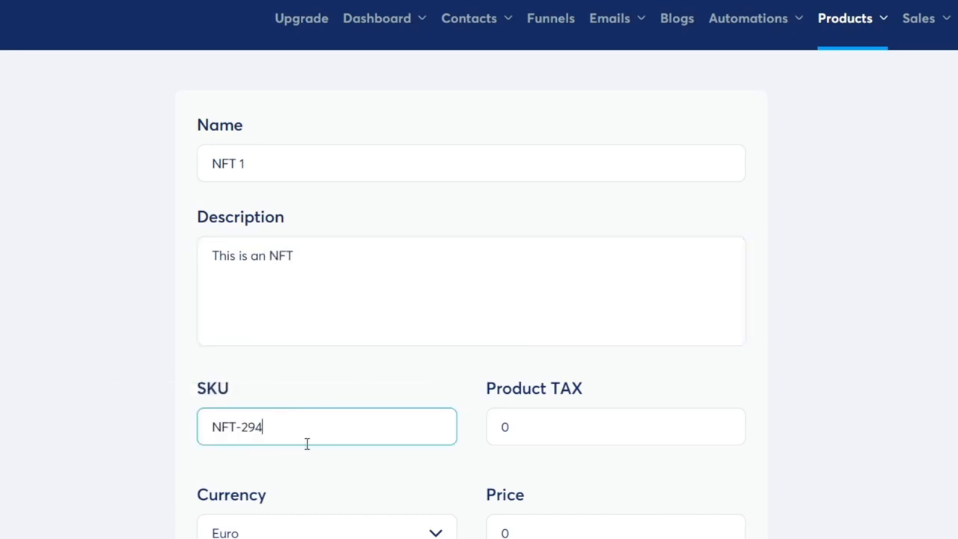
click(576, 422)
scroll(588, 430, down, 4)
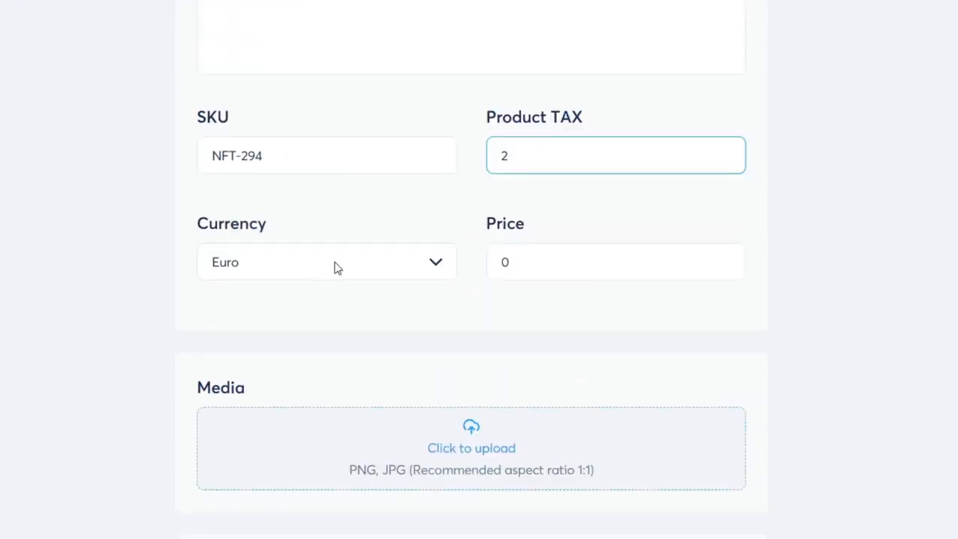
click(333, 270)
scroll(349, 389, down, 10)
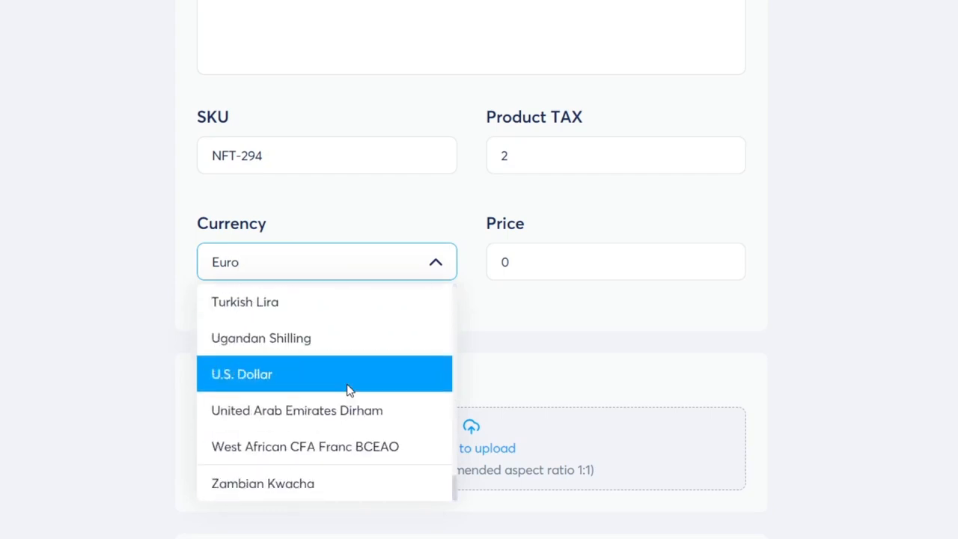
click(340, 386)
click(557, 260)
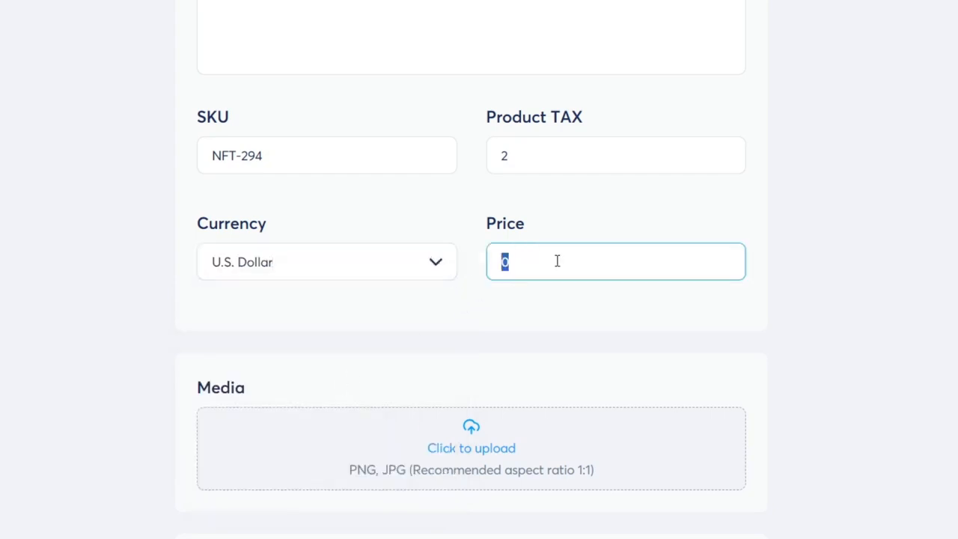
- Upload the light-bulb logo JFIF image from the Descargas folder as the product's media and save the product
click(474, 451)
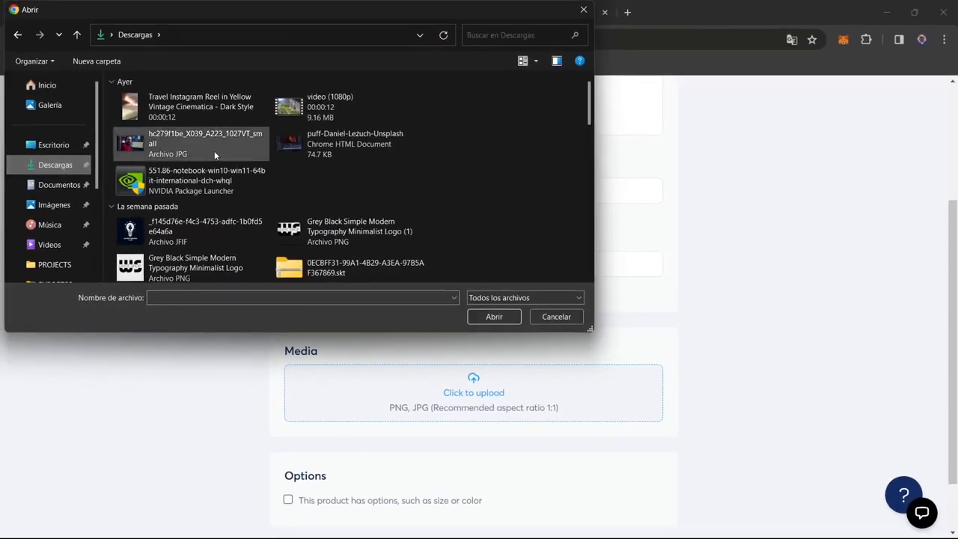
scroll(281, 203, down, 5)
scroll(281, 203, up, 5)
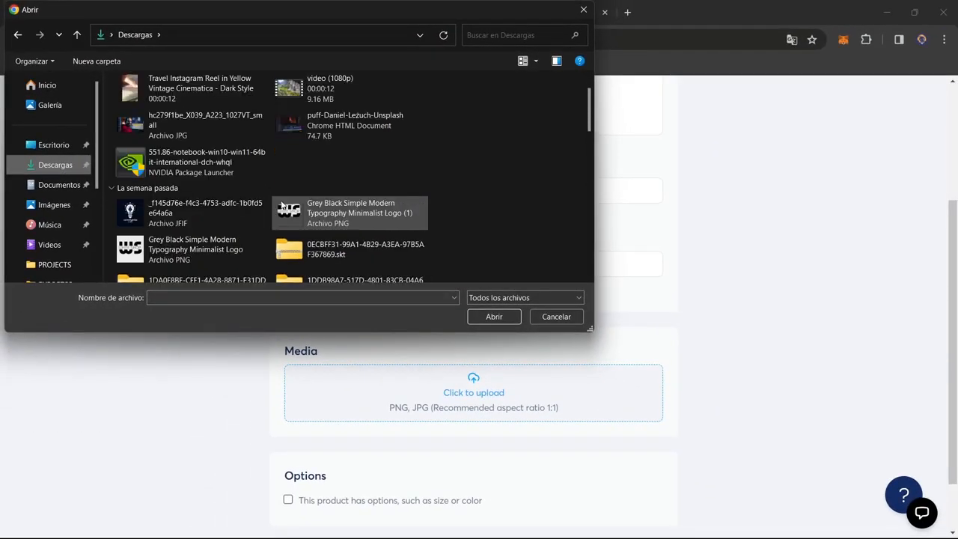
double_click(206, 225)
click(662, 464)
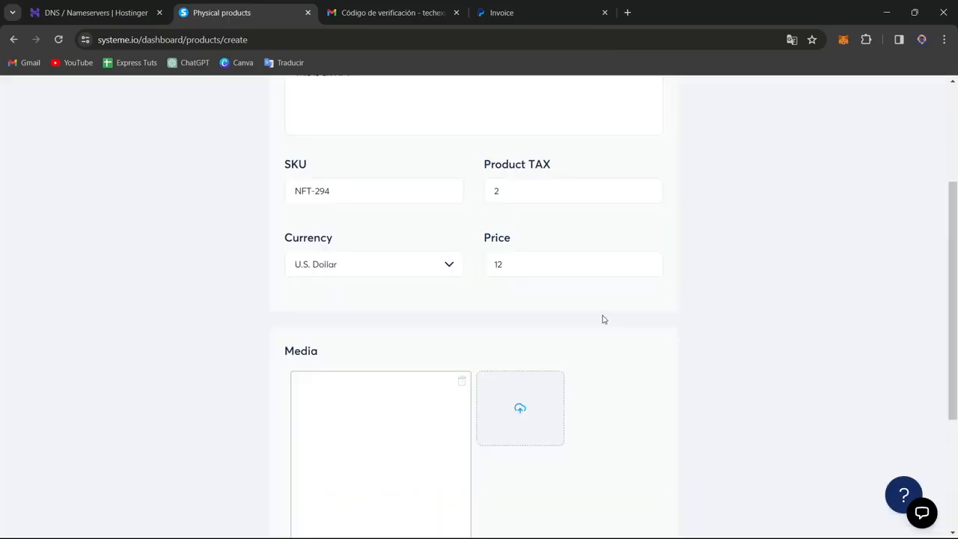
scroll(576, 322, down, 2)
scroll(579, 330, down, 1)
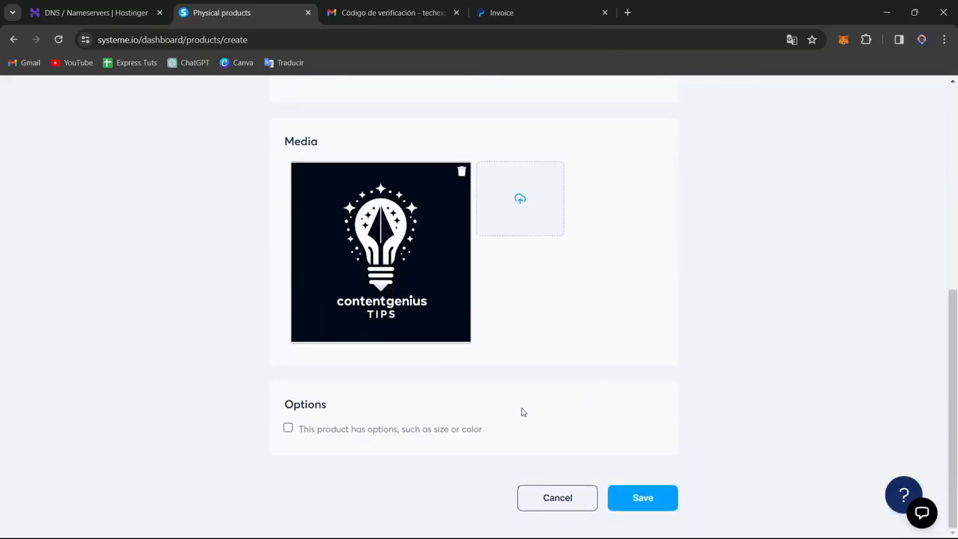
click(642, 508)
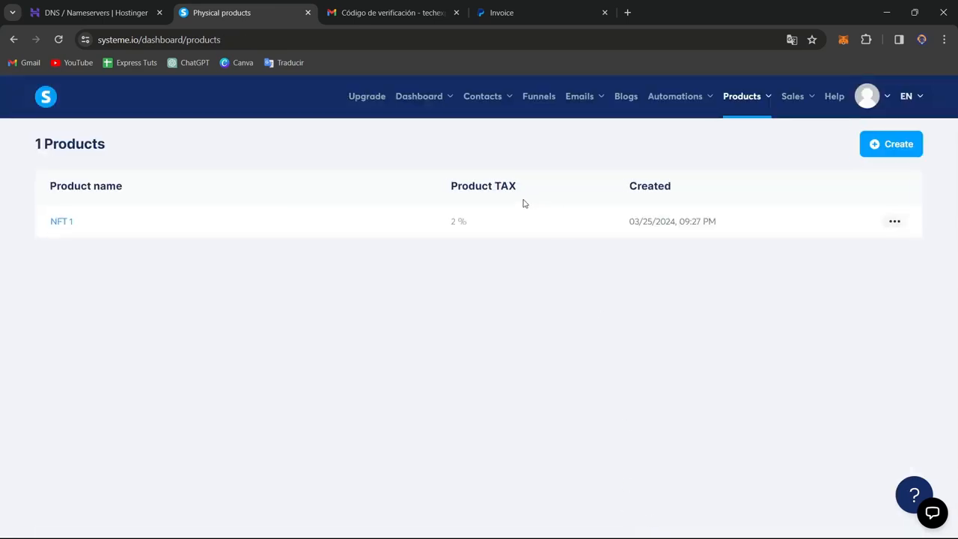
- Start a new funnel named NFT1, keeping techexpressvideos.systeme.io as its domain
click(111, 230)
click(539, 96)
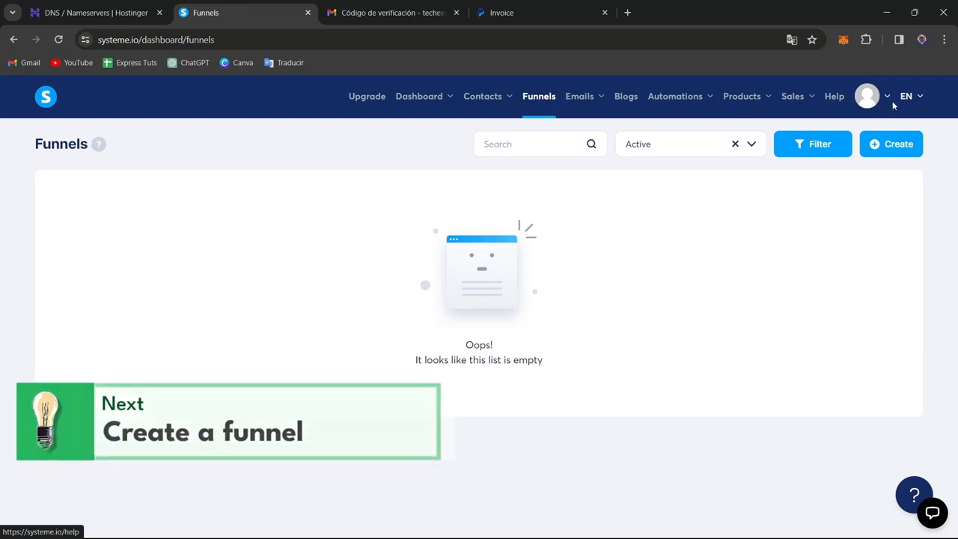
click(891, 143)
click(357, 199)
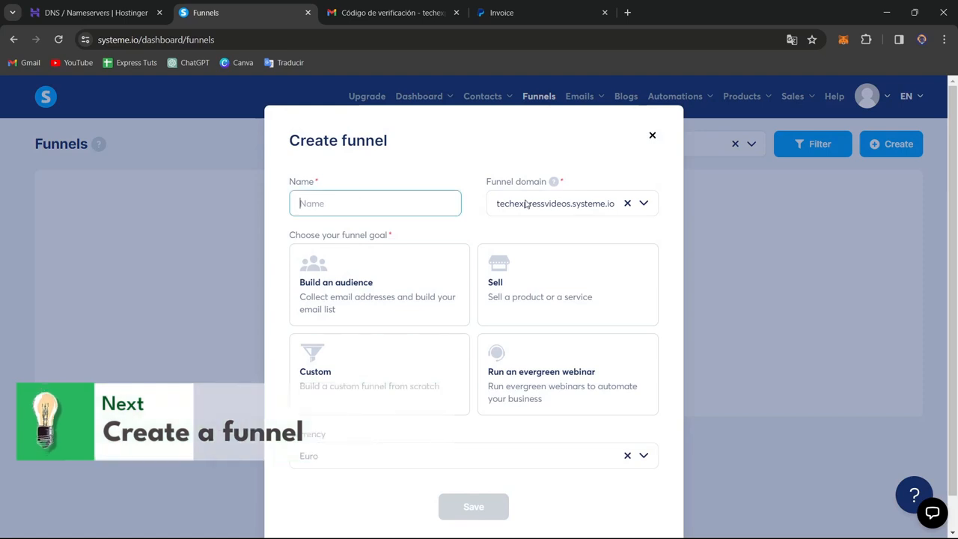
text(NFT1)
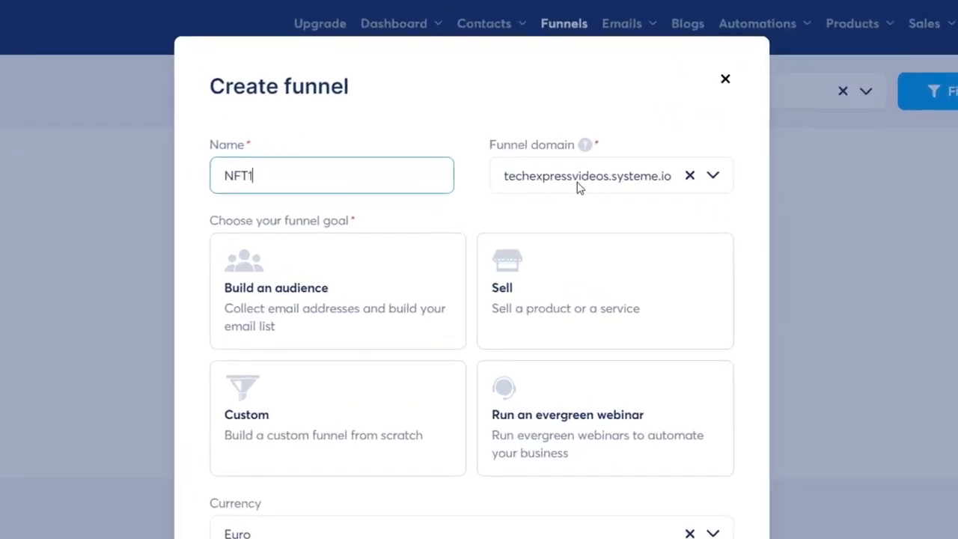
click(577, 187)
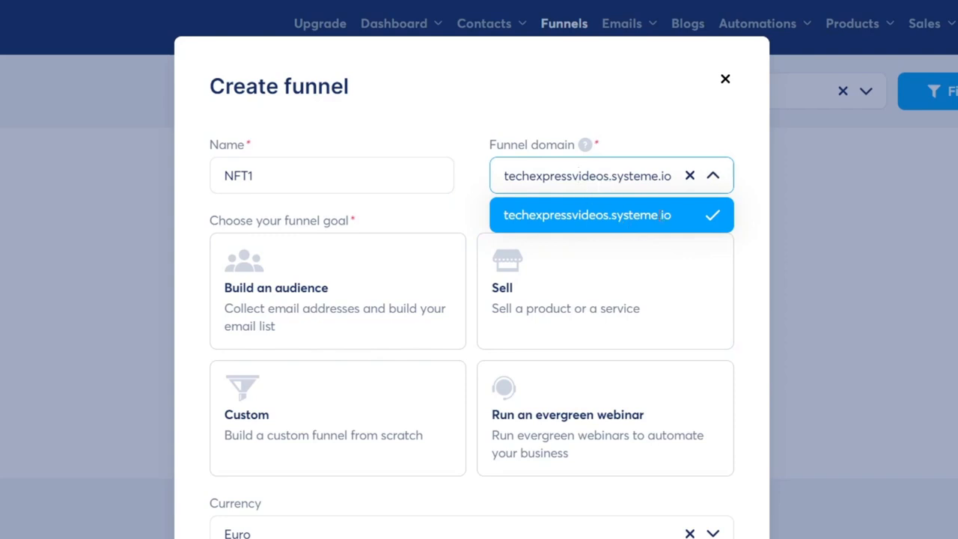
click(674, 124)
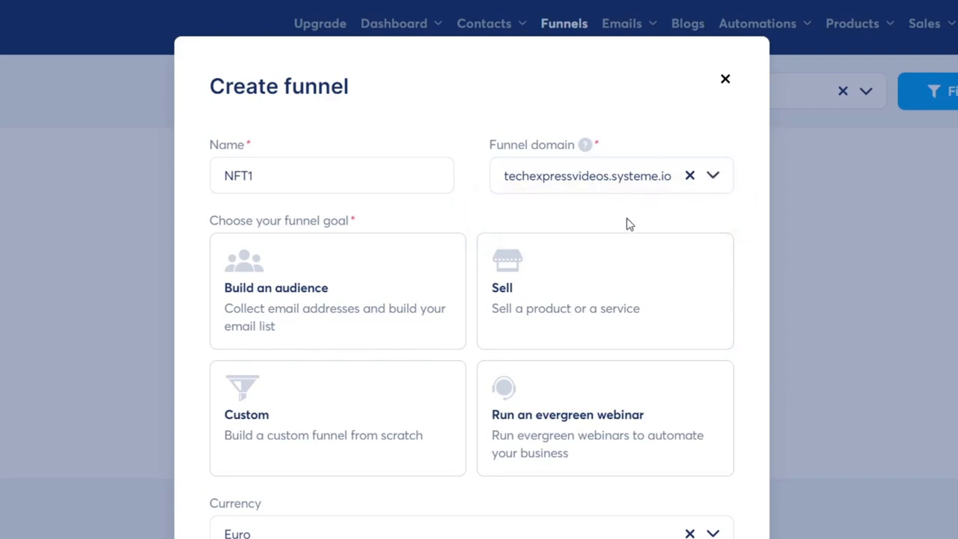
- Set the funnel goal to Sell and the currency to U.S. Dollar, and save the funnel
click(579, 300)
scroll(404, 496, down, 1)
click(400, 488)
scroll(449, 412, down, 15)
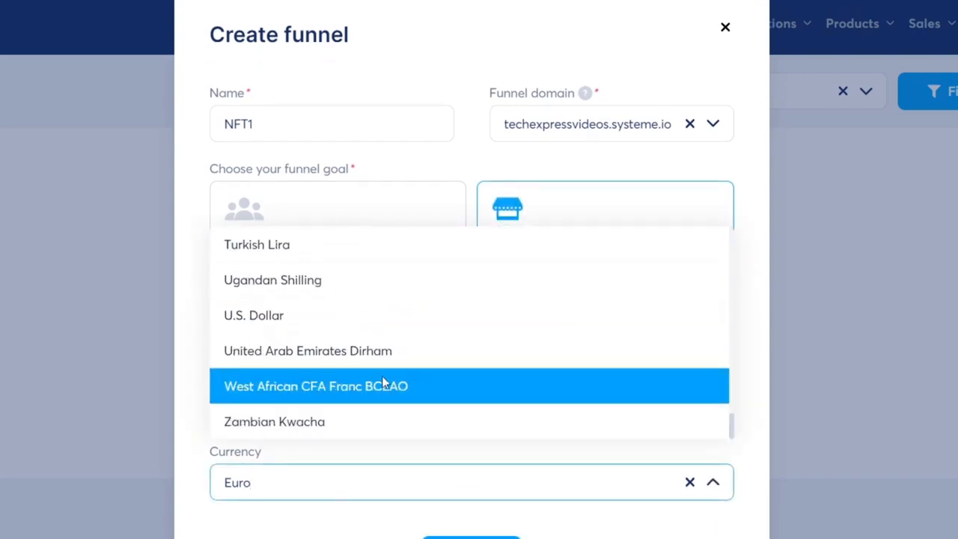
click(365, 315)
click(471, 536)
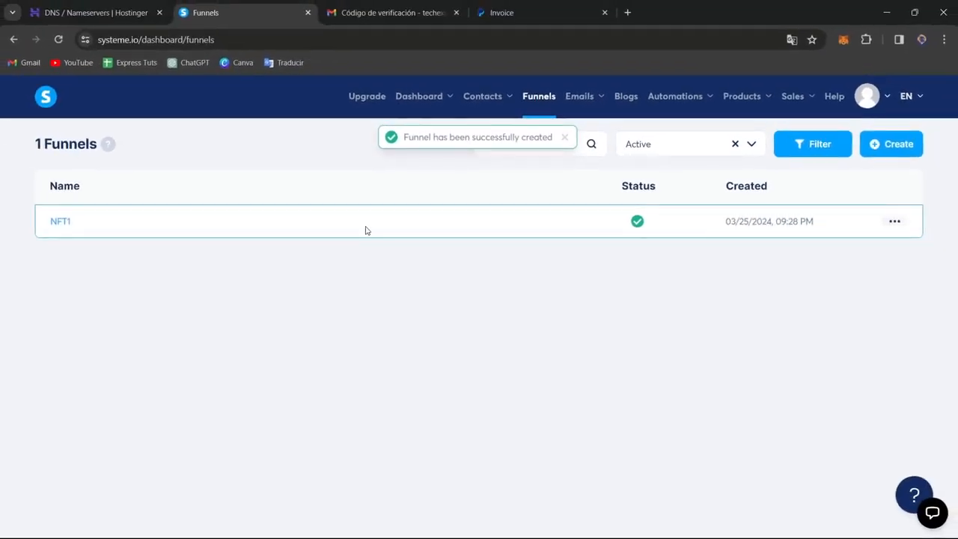
- Open the NFT1 funnel and select the "Payment info" template with the plain ocean background for its order form
click(59, 221)
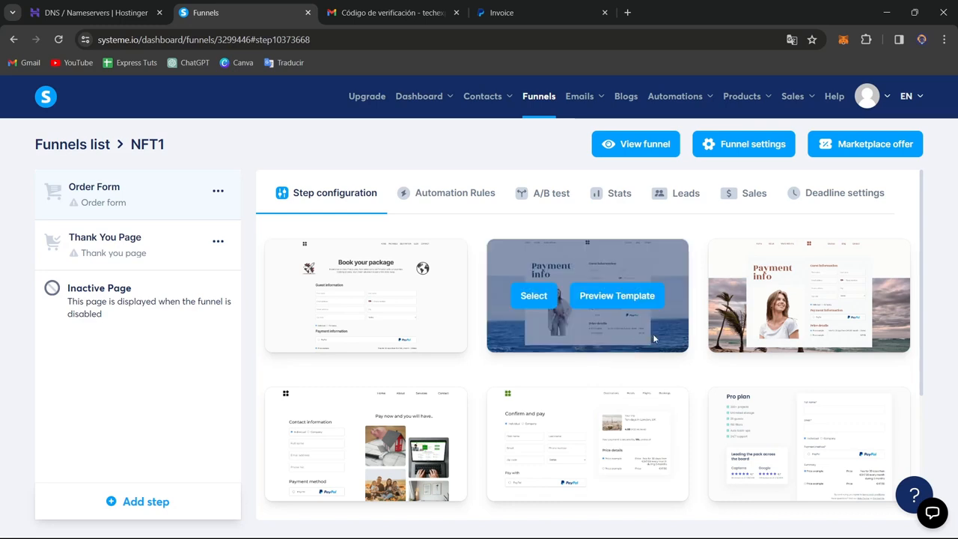
mouse_move(588, 296)
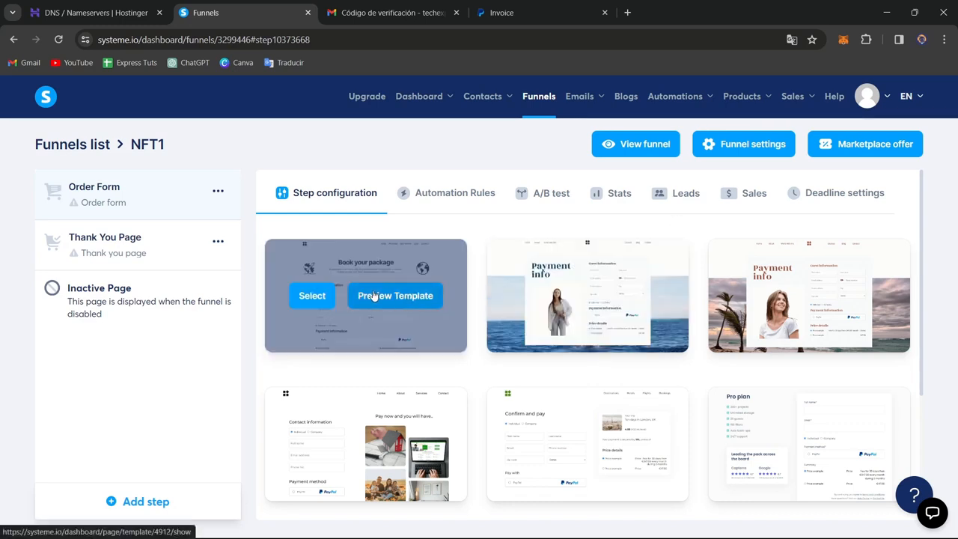
scroll(556, 387, down, 2)
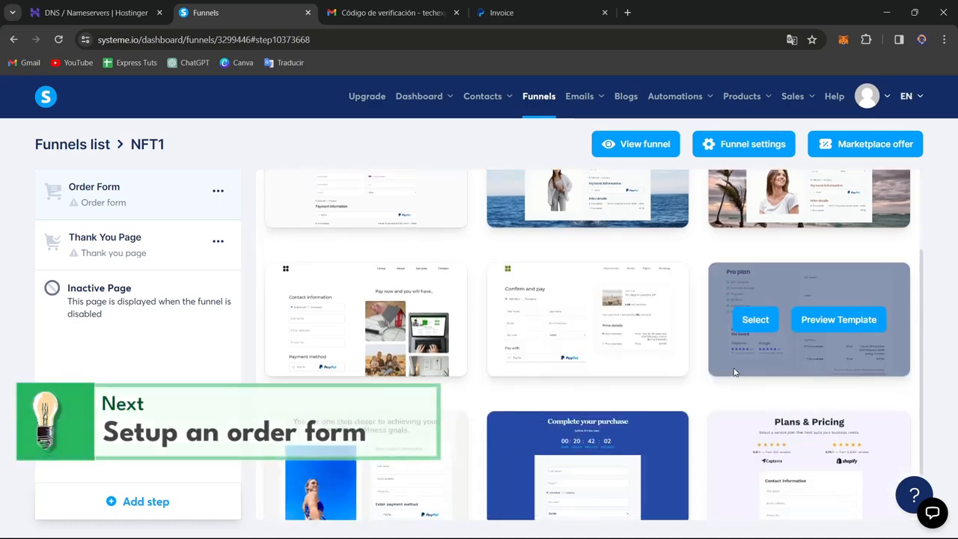
scroll(735, 367, down, 1)
scroll(734, 367, up, 3)
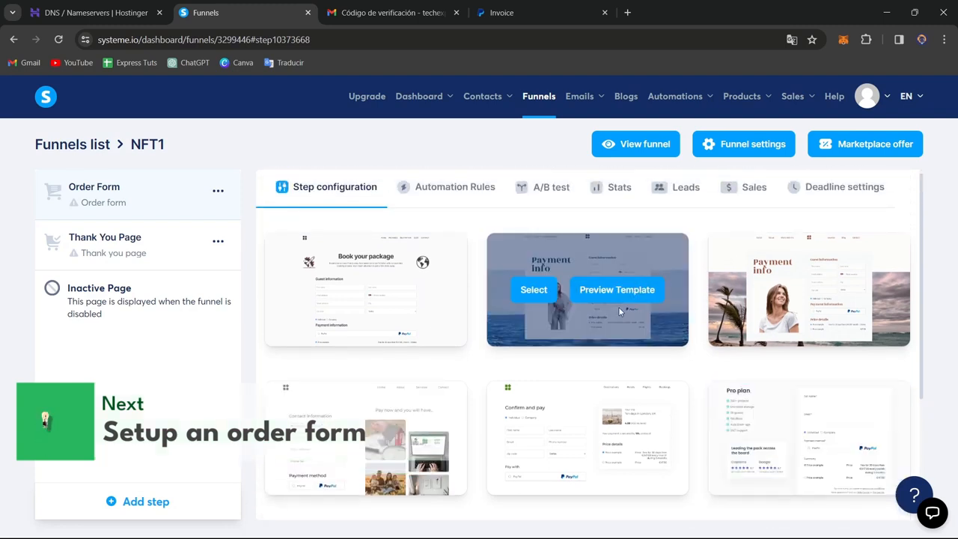
click(544, 295)
- Set the Order Form step's URL path to nft1 and reload the funnel page
triple_click(428, 272)
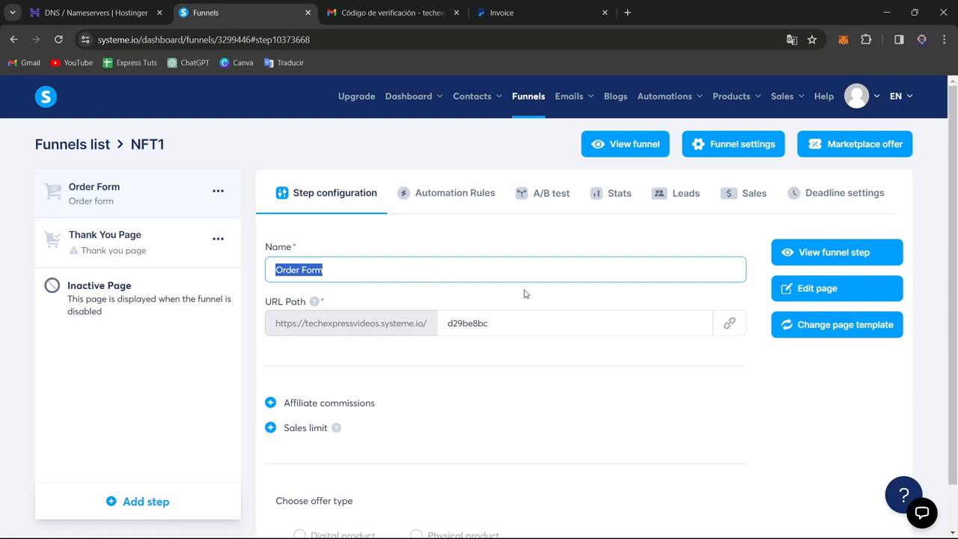
click(491, 333)
double_click(493, 327)
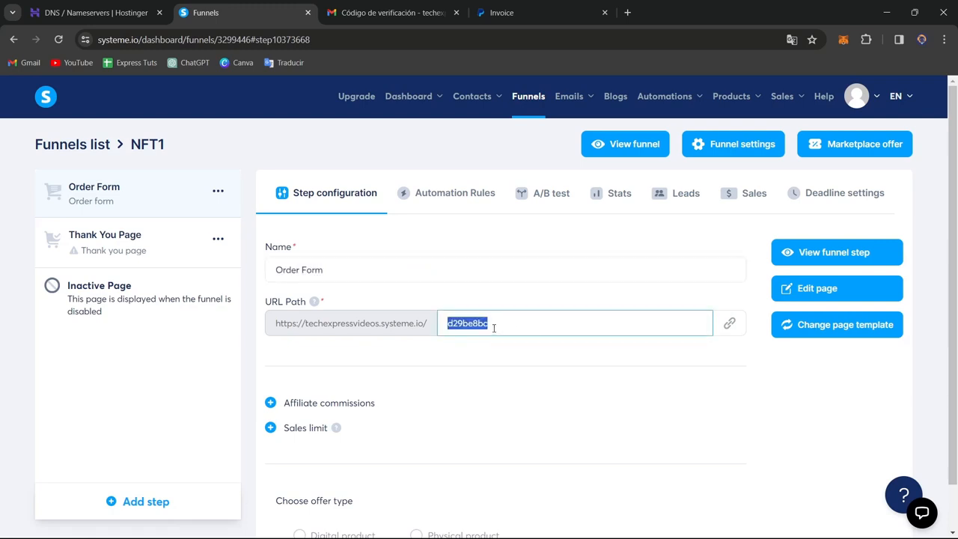
text(nft1)
scroll(598, 334, down, 1)
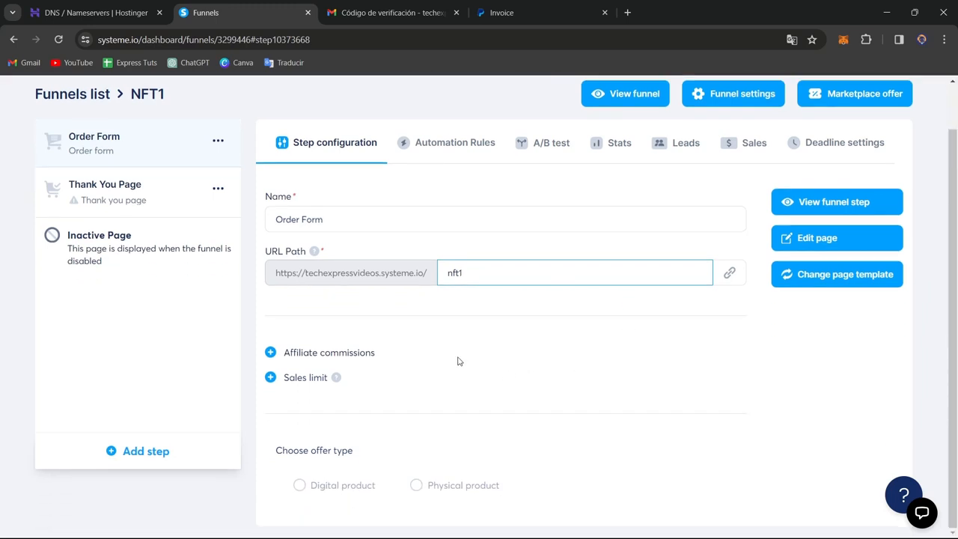
scroll(359, 490, up, 1)
scroll(486, 443, down, 1)
key(F5)
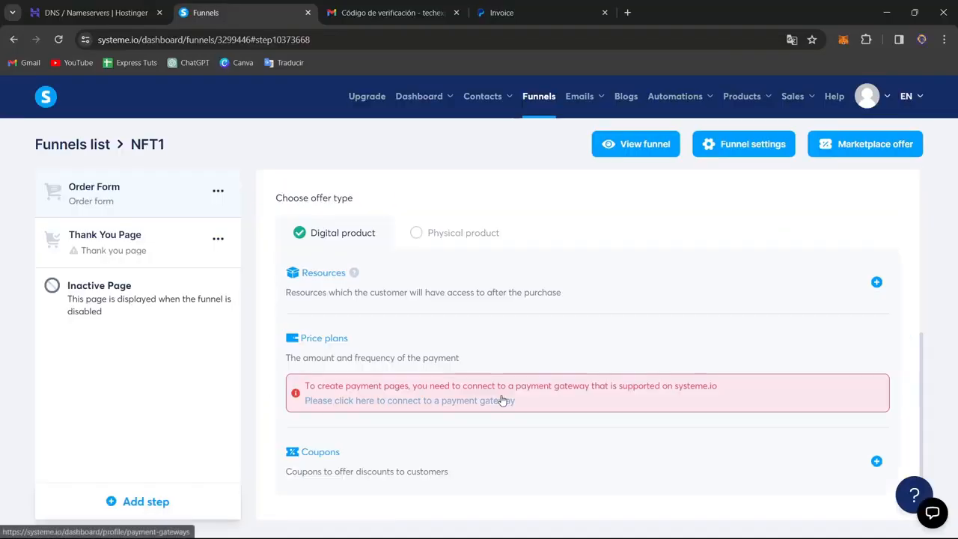
- Open the payment gateway settings in a new tab from the price plans notice and review the available gateways
drag(462, 386, 605, 387)
right_click(456, 405)
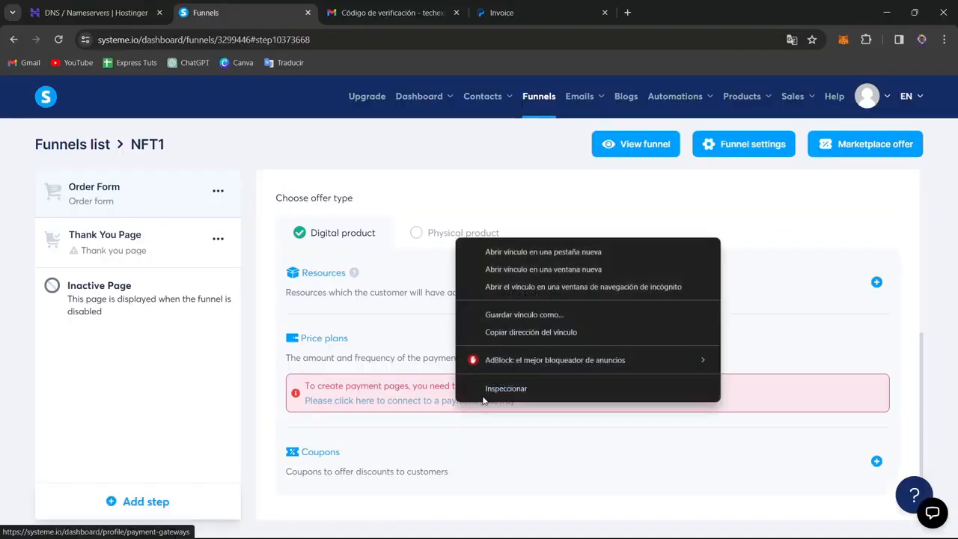
click(543, 252)
click(414, 15)
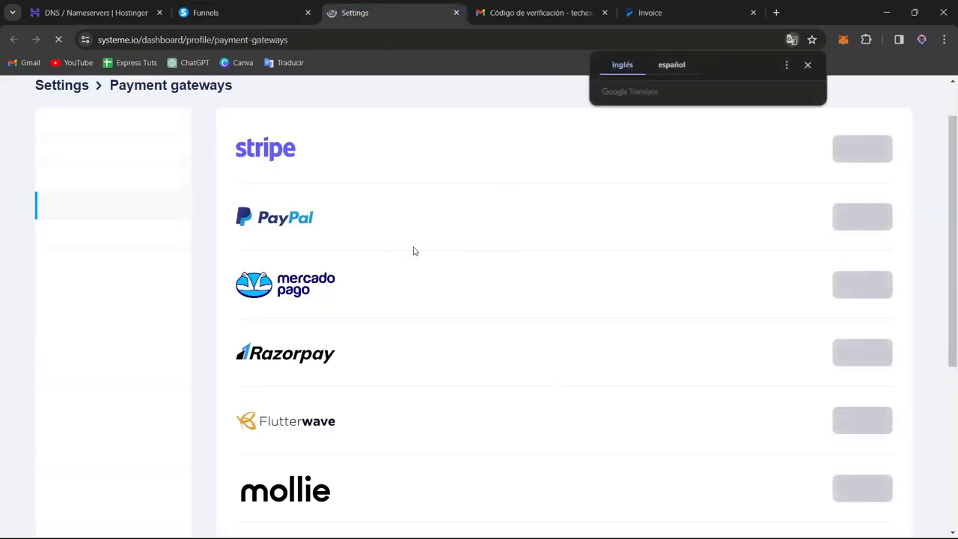
click(807, 66)
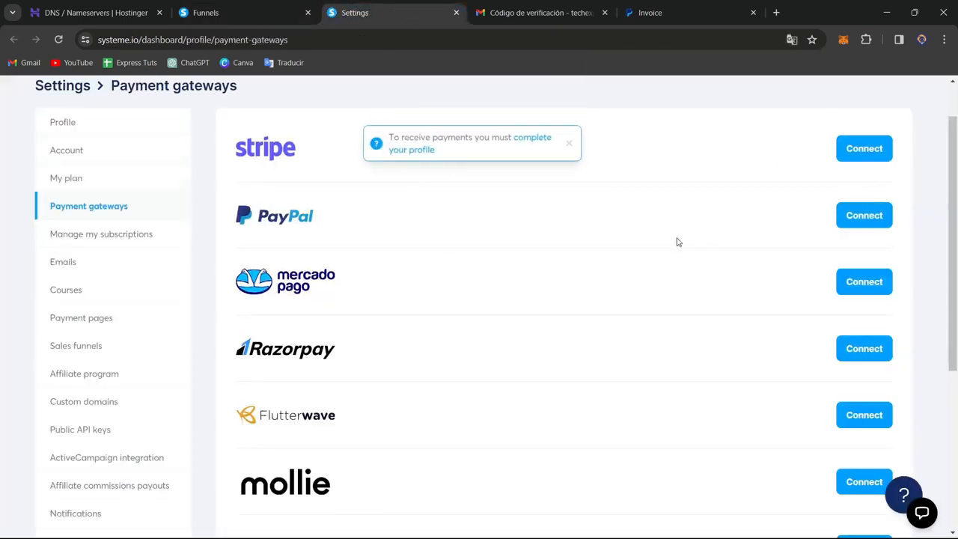
scroll(677, 241, up, 1)
scroll(678, 246, down, 2)
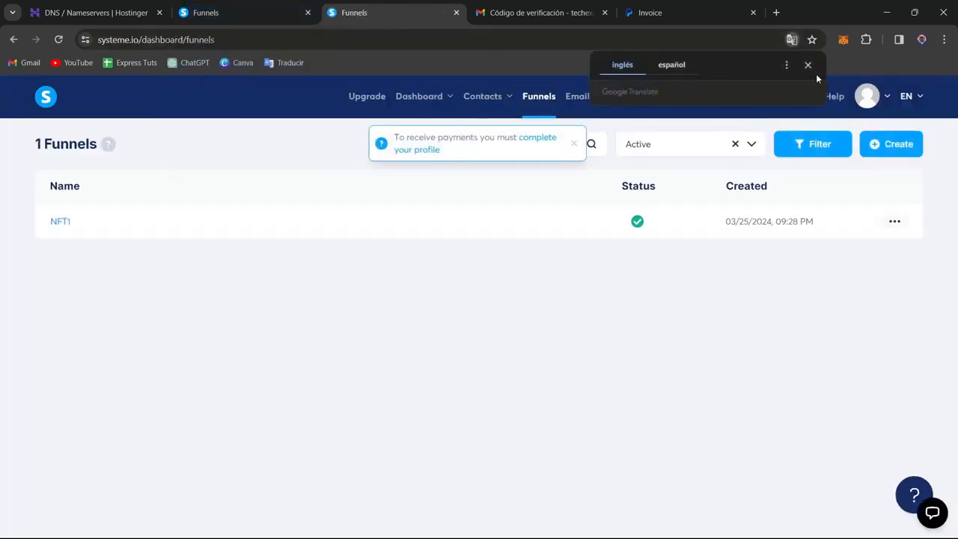
- Open the NFT1 funnel and bring up the offer type settings of its Order Form step
click(808, 66)
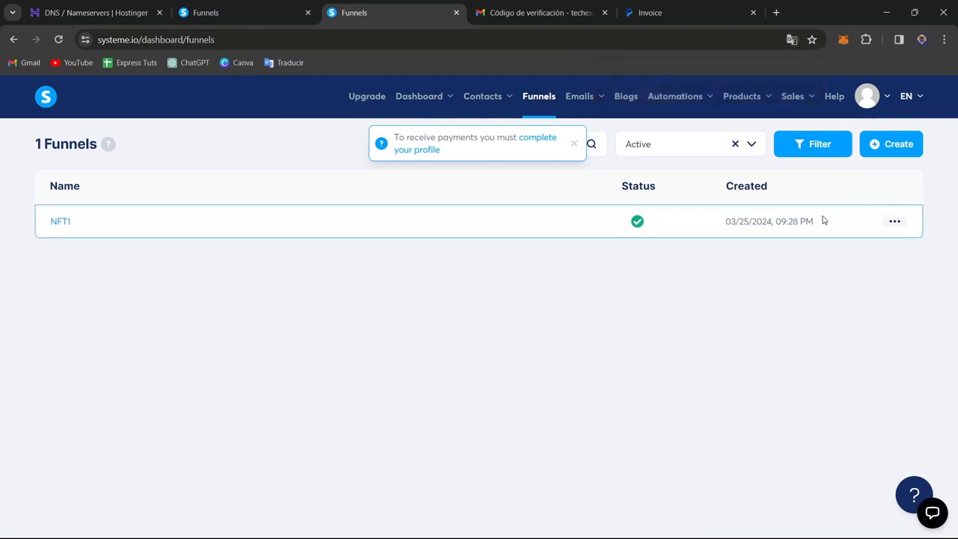
click(59, 221)
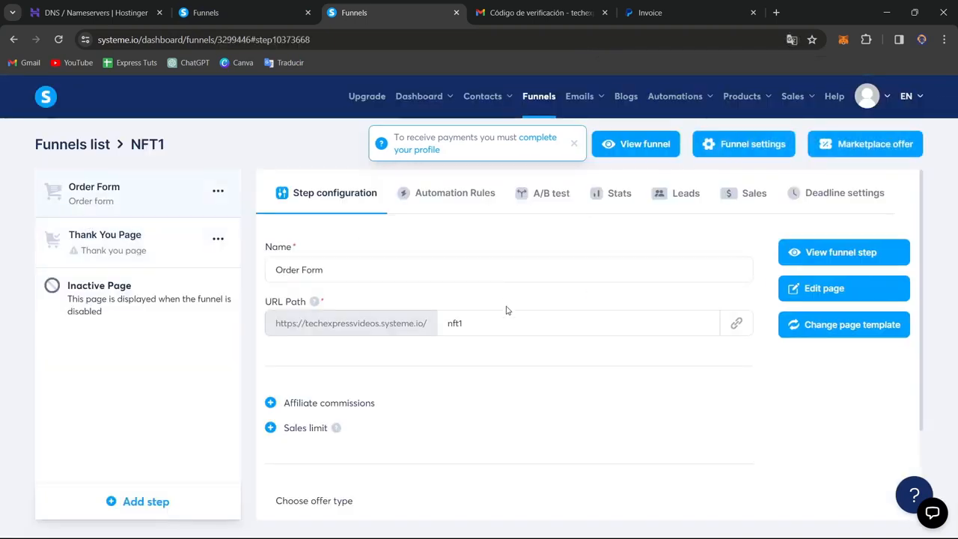
scroll(440, 407, down, 2)
click(342, 413)
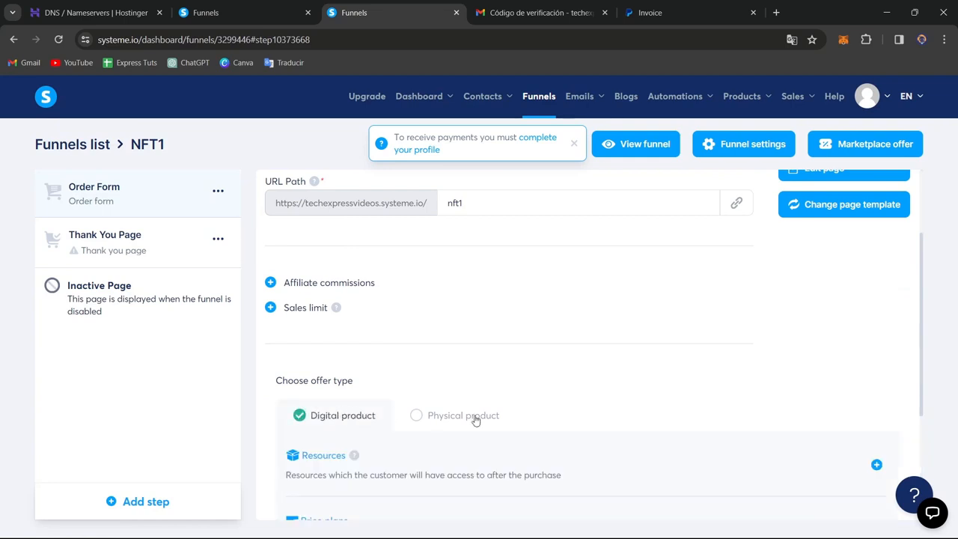
scroll(439, 332, down, 3)
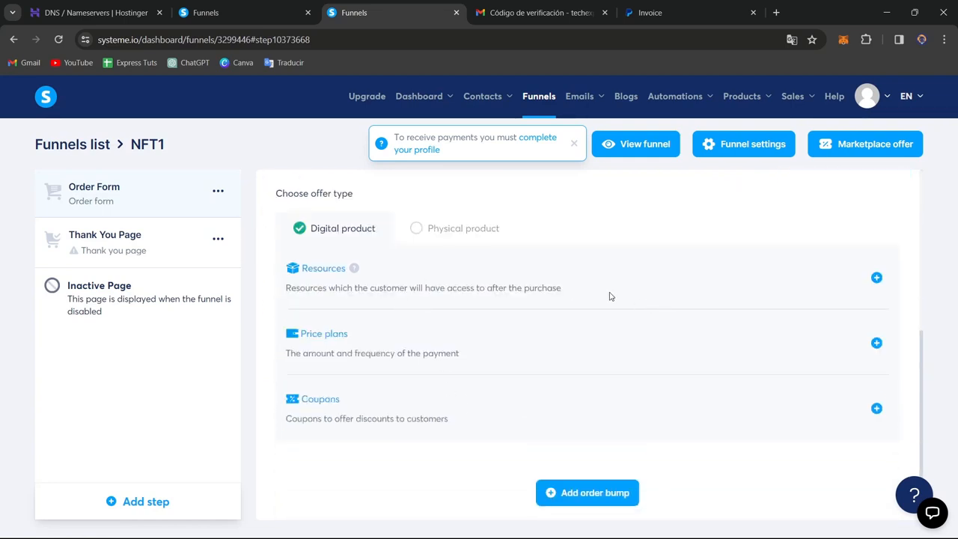
click(876, 279)
click(404, 320)
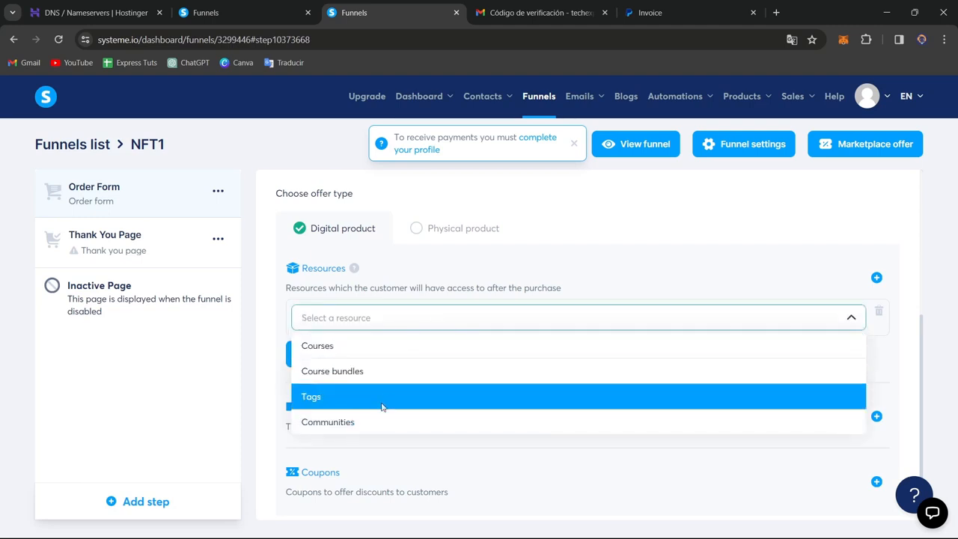
click(383, 369)
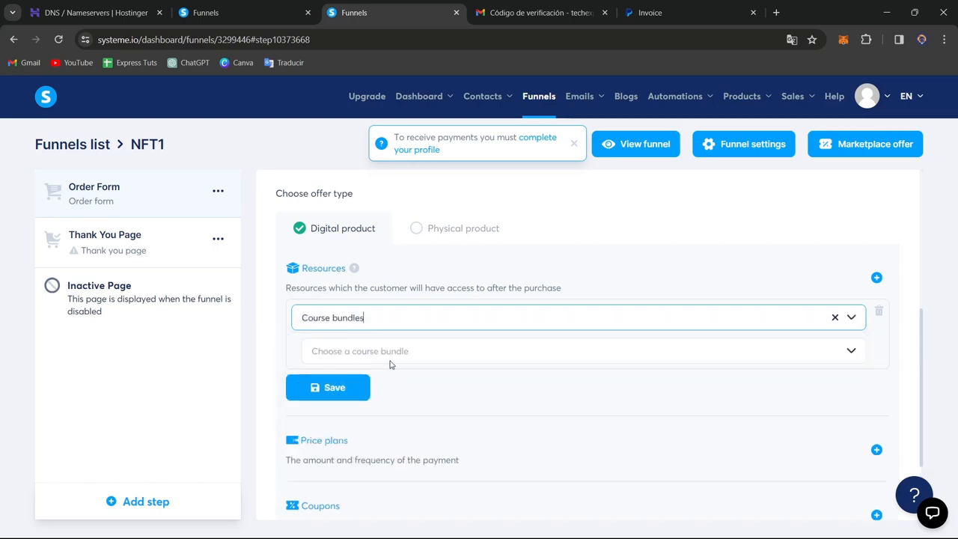
click(381, 360)
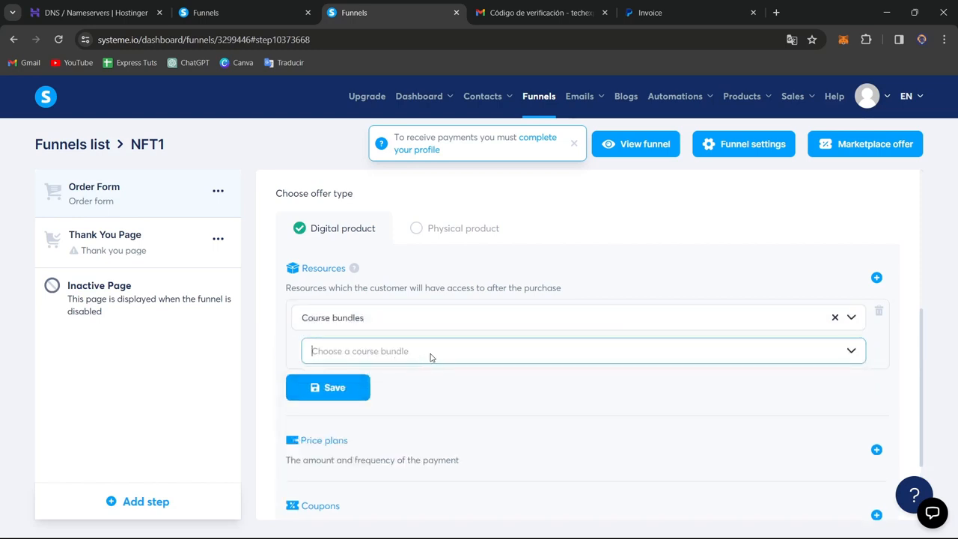
click(560, 318)
click(498, 348)
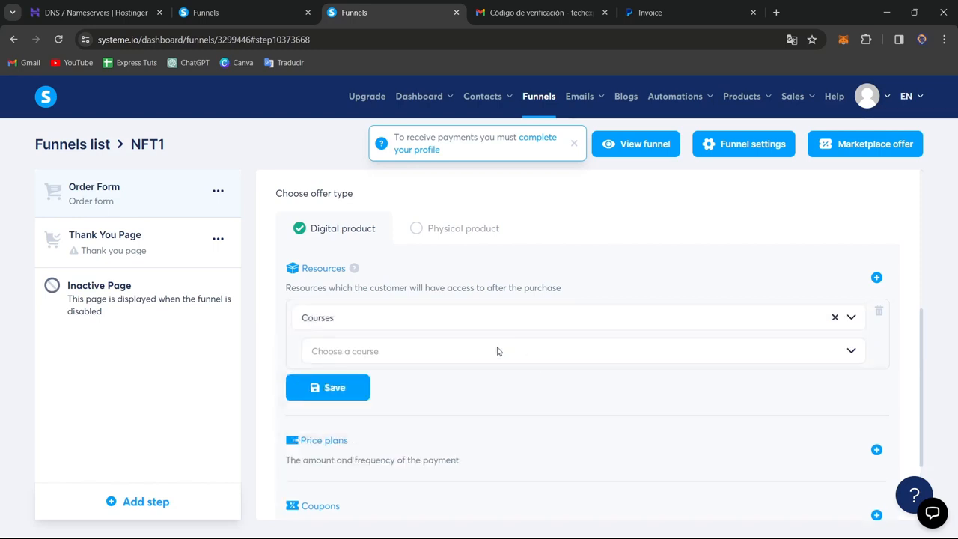
- Set the Order Form's offer type to Physical product and select NFT 1 as the product
click(456, 230)
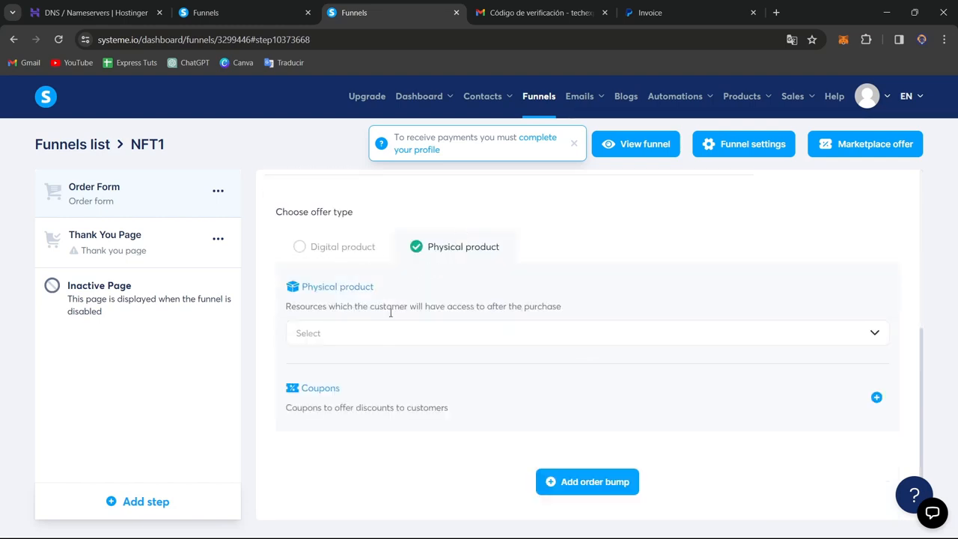
click(401, 341)
click(395, 361)
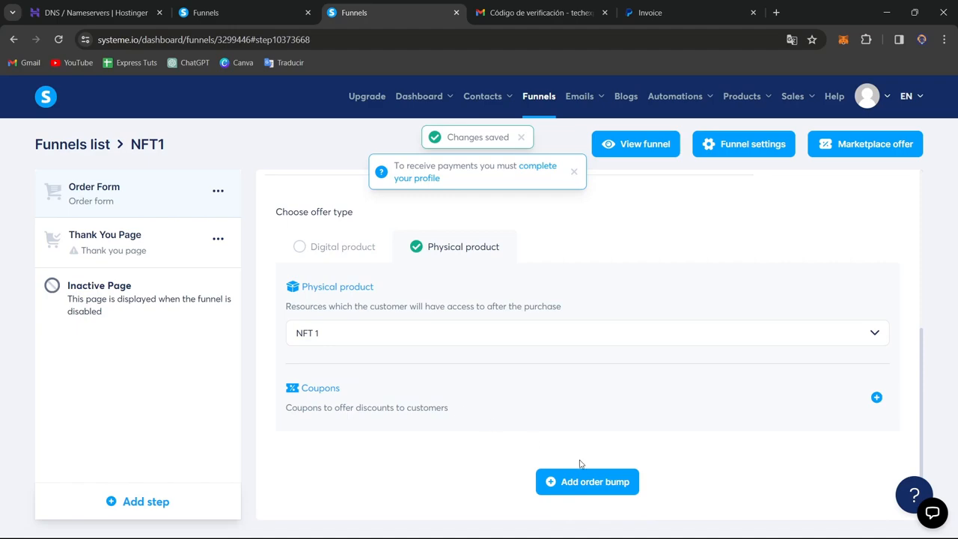
- Review the triggers available for a new automation rule on the Order Form step, and close the trigger list
scroll(680, 420, up, 4)
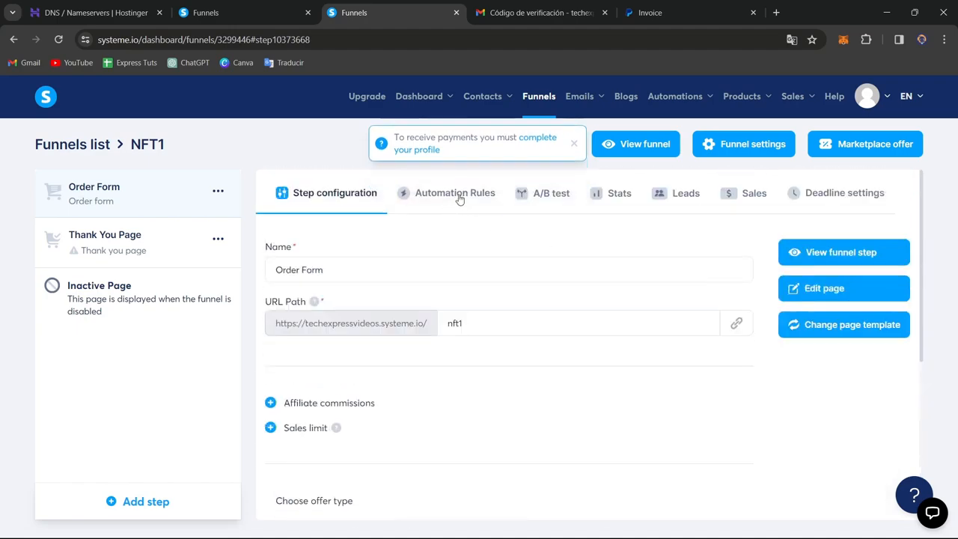
click(456, 193)
scroll(662, 403, down, 1)
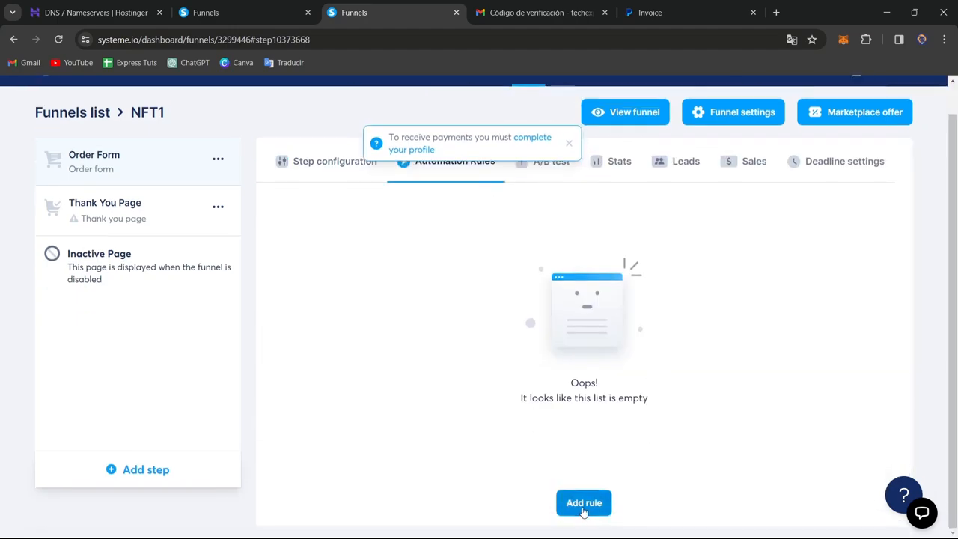
click(583, 502)
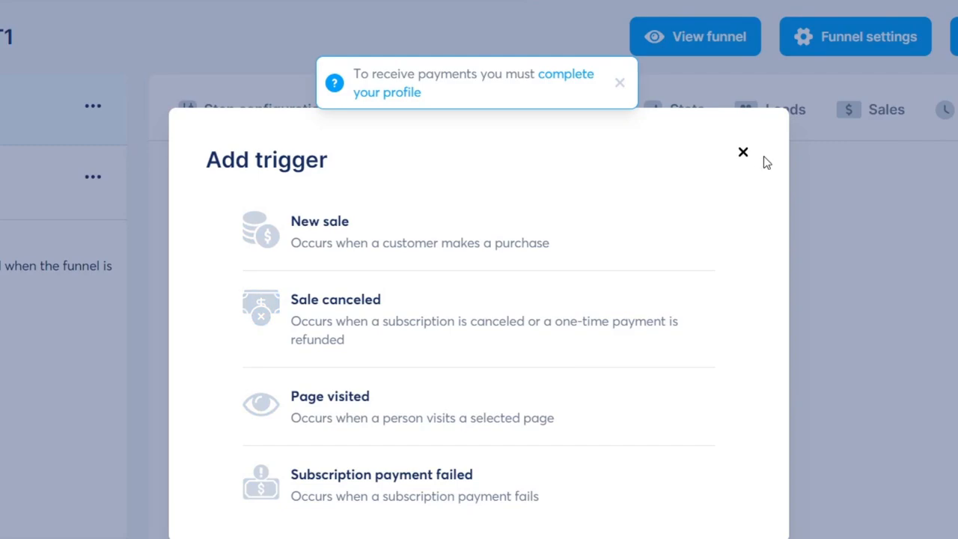
click(744, 154)
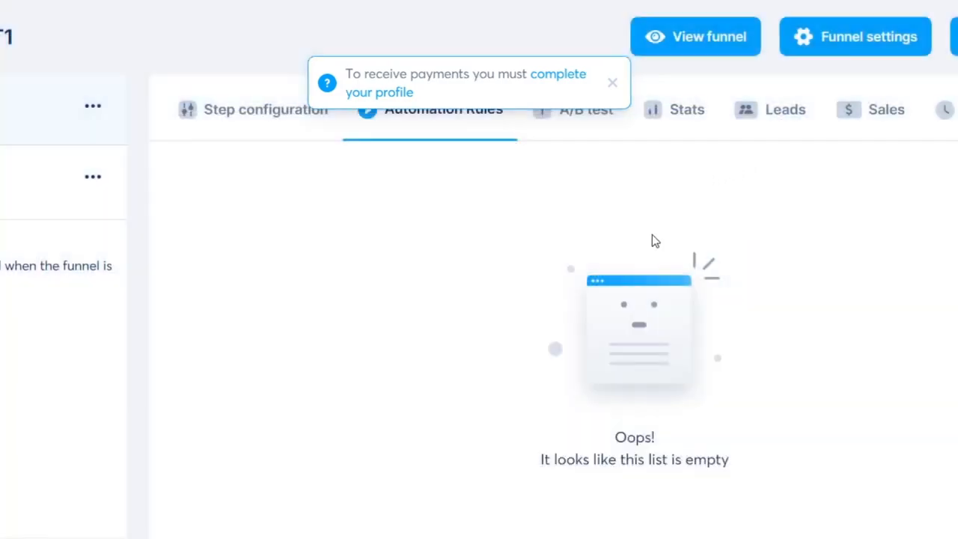
- Preview the live NFT1 order form and examine its guest information, payment information and price details sections
click(695, 37)
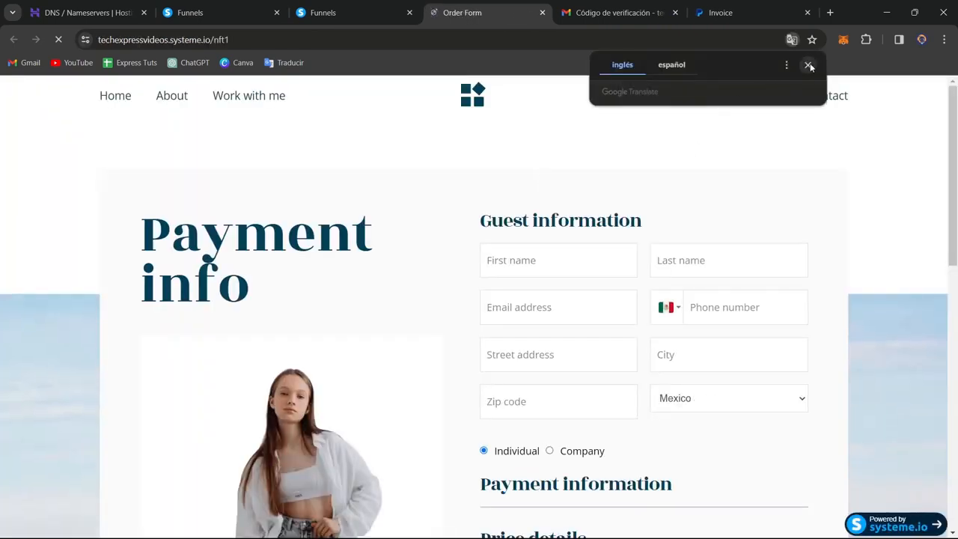
click(809, 66)
scroll(679, 229, down, 1)
scroll(672, 229, up, 1)
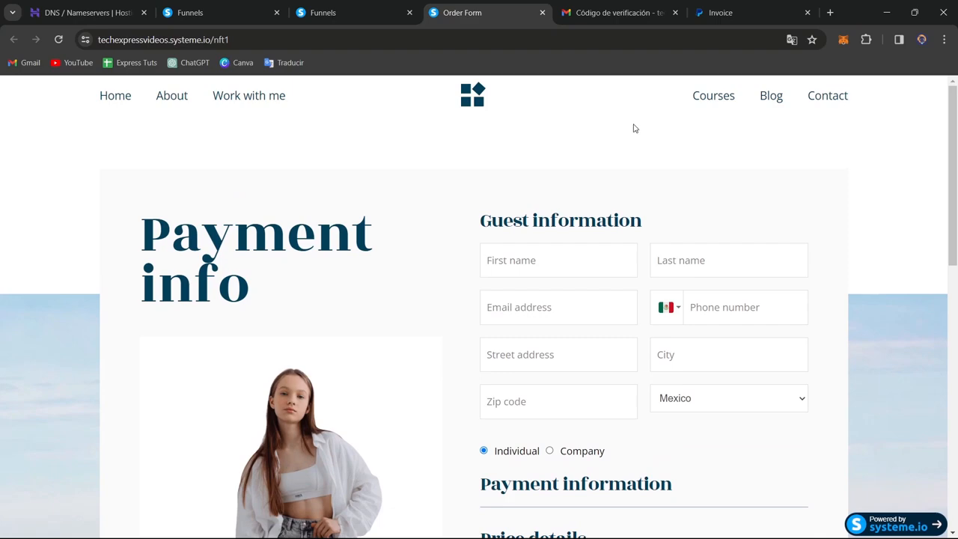
scroll(637, 246, down, 3)
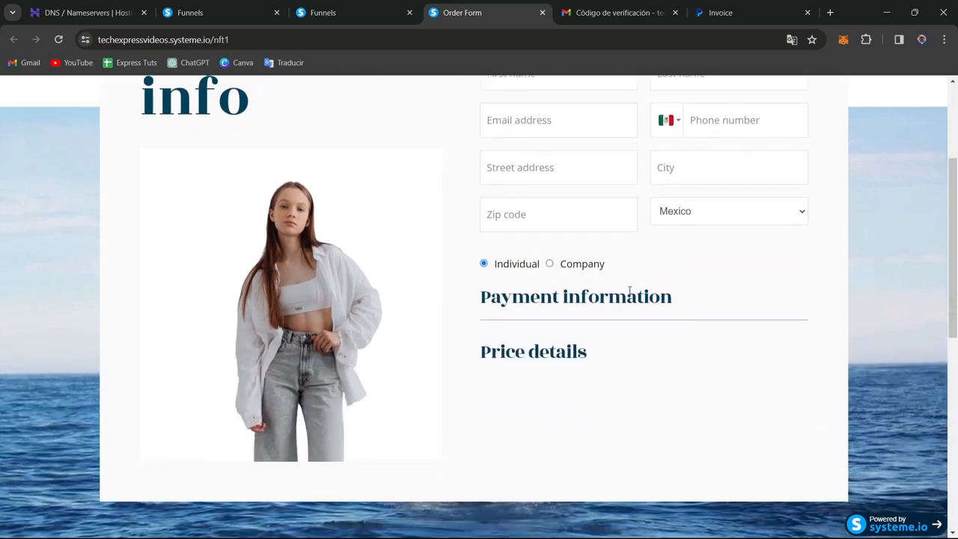
scroll(627, 293, up, 3)
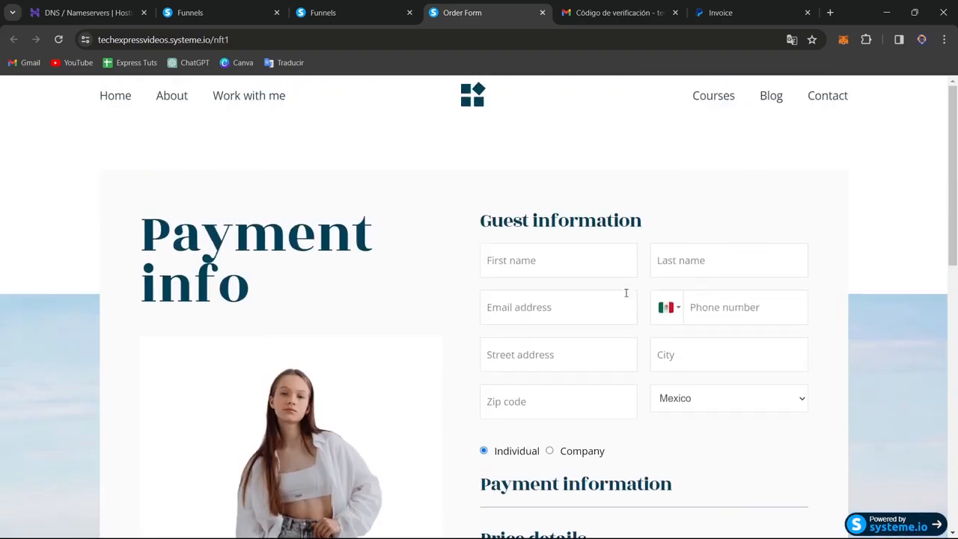
- Select the "Thank you for registering!" template for the funnel's Thank You Page step
click(333, 13)
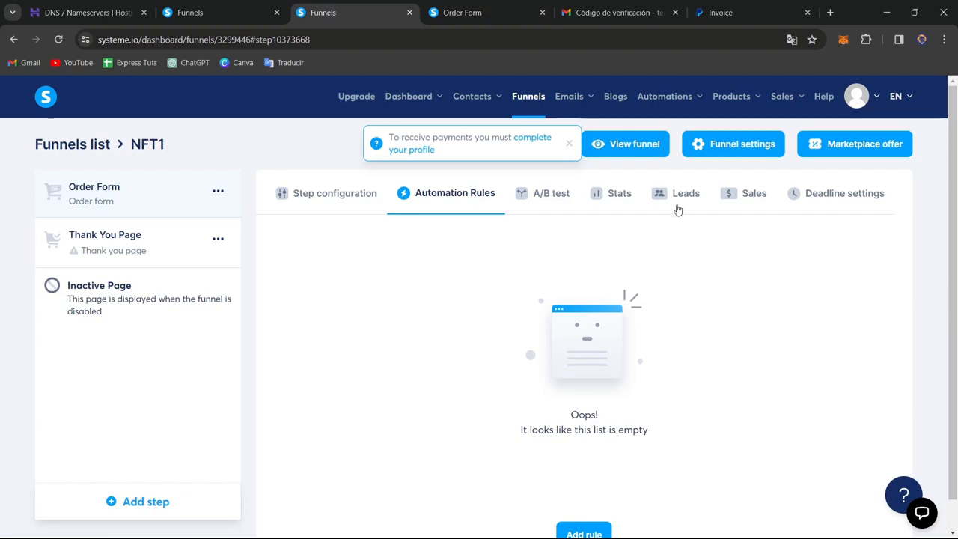
click(171, 246)
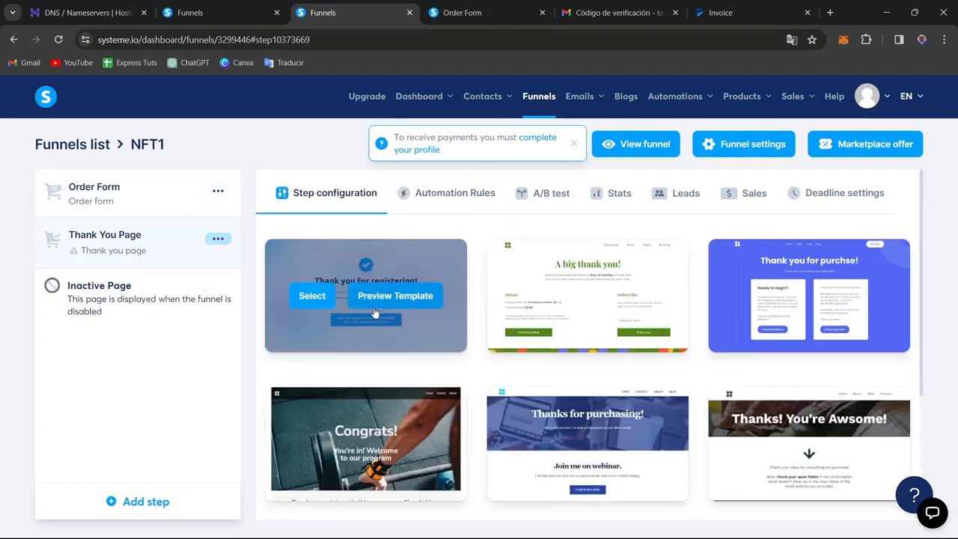
click(307, 296)
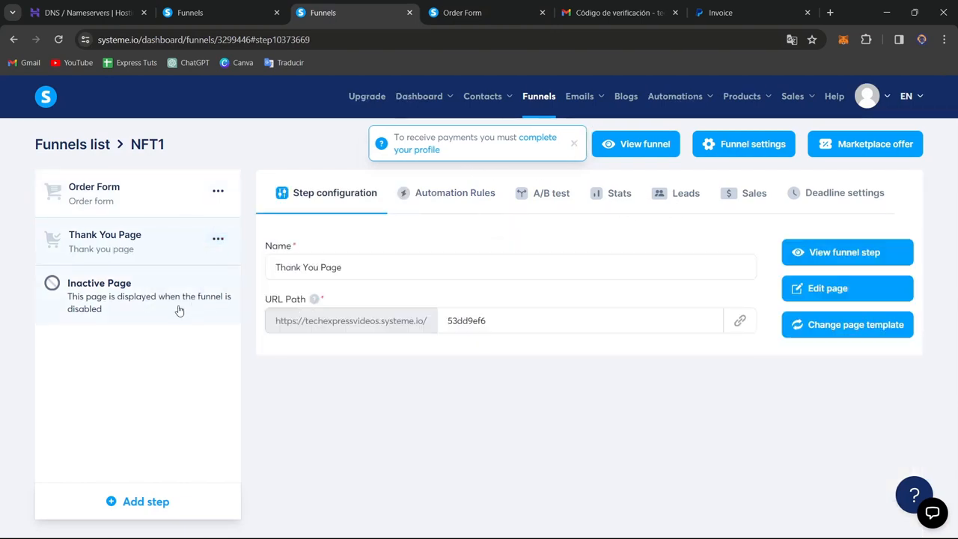
- Open the funnel's Inactive Page in the page editor, and check the live order form in its own tab
click(147, 308)
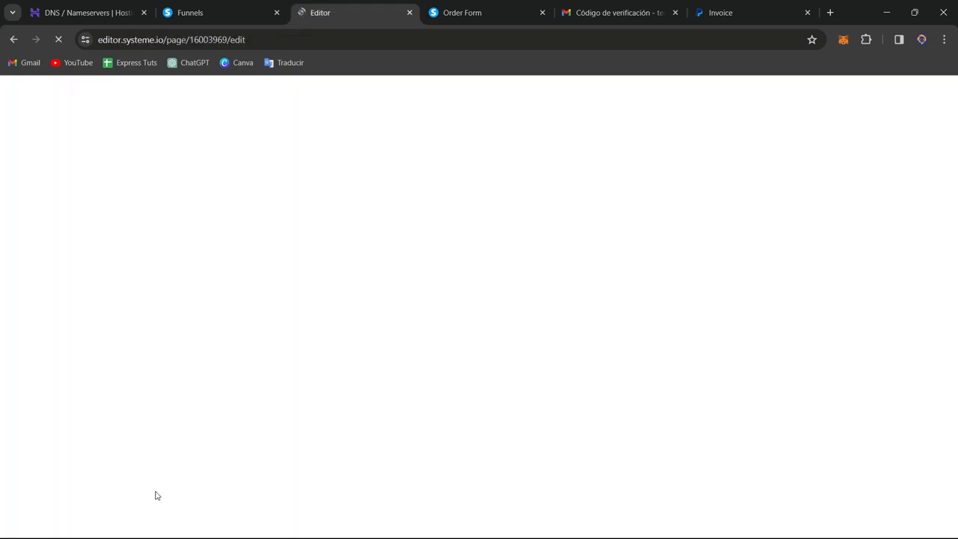
scroll(688, 383, down, 1)
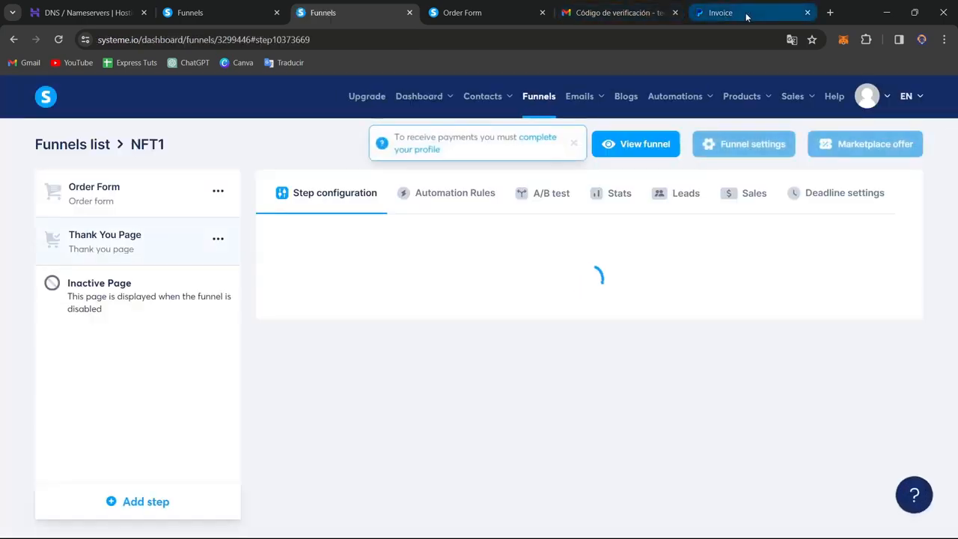
click(746, 15)
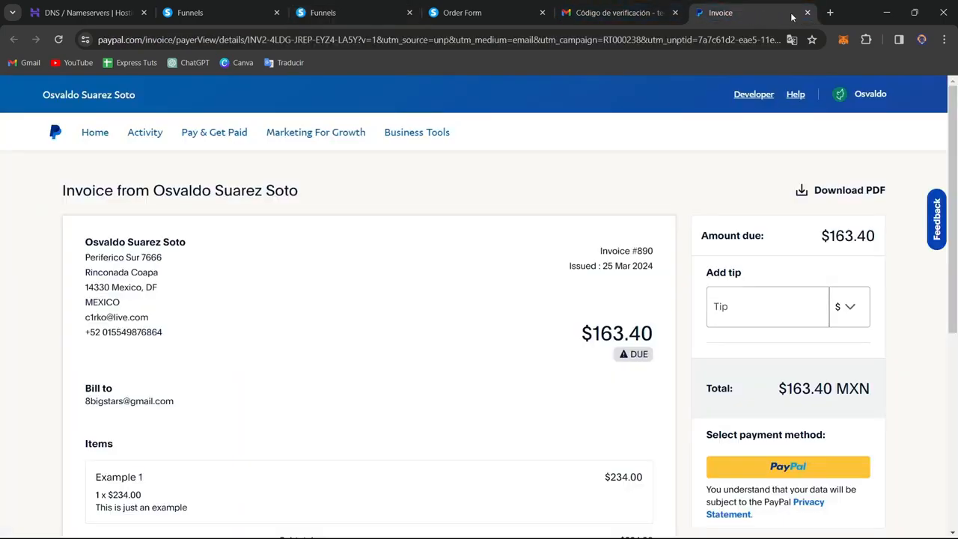
click(463, 15)
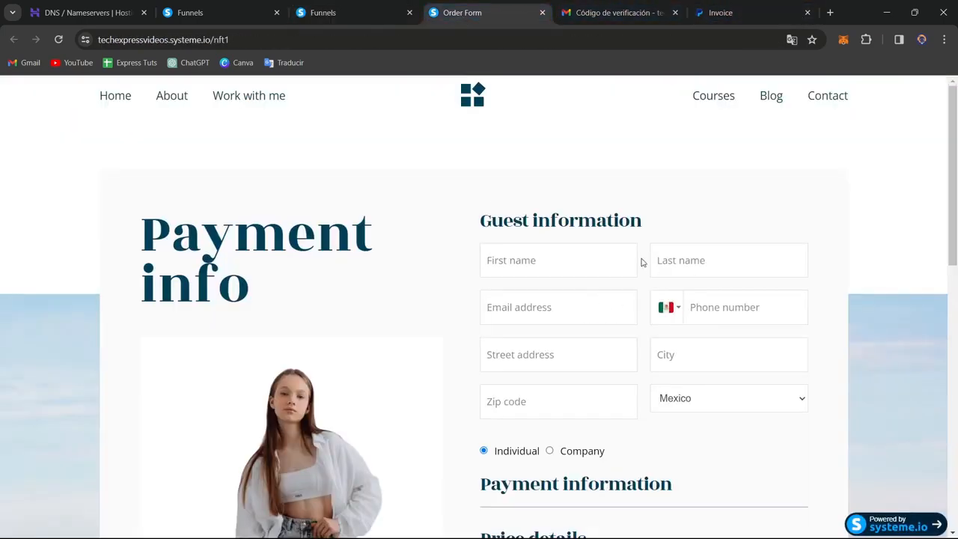
- Copy the NFT1 funnel's share link from the funnels list
click(352, 15)
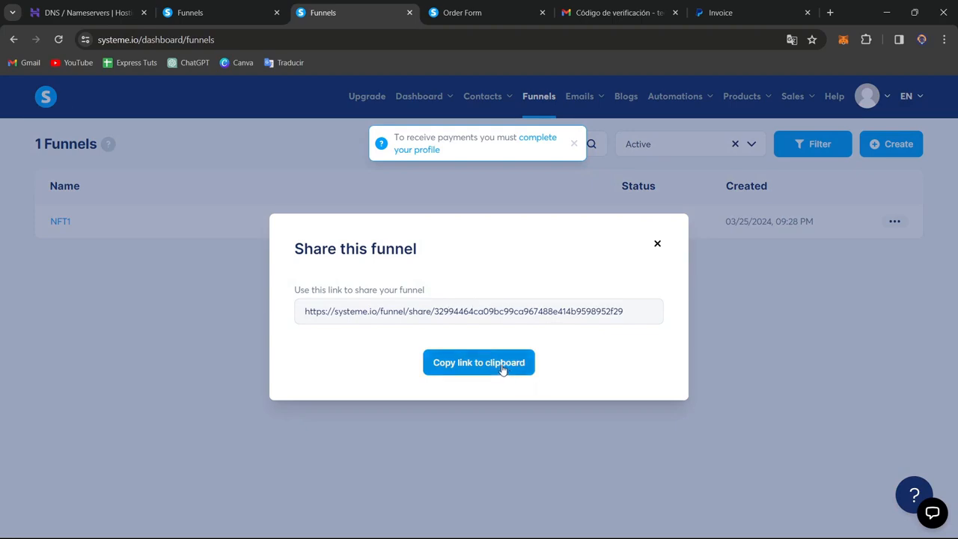
click(501, 363)
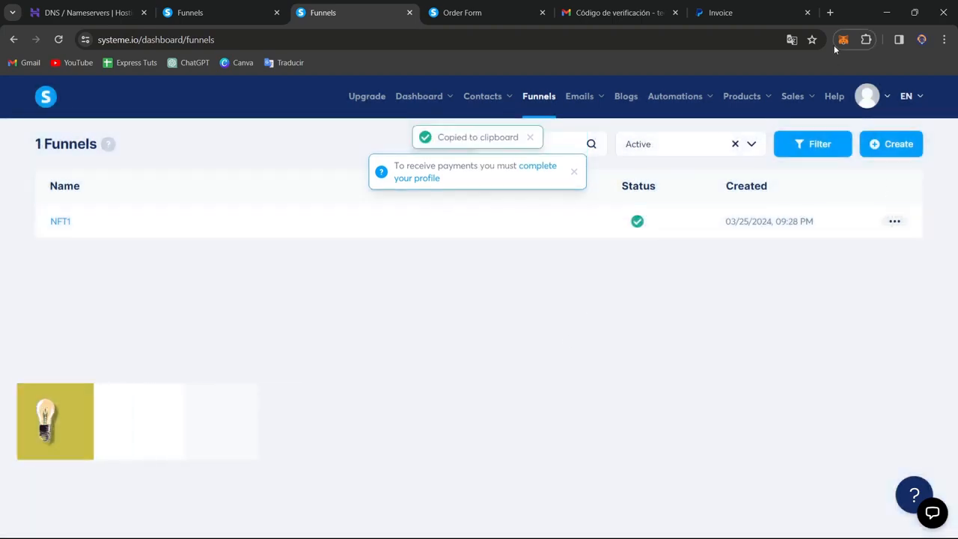
- Switch to Google Sites in a new tab and open the recent site "Tech Express Videos"
click(829, 13)
text(s)
key(Return)
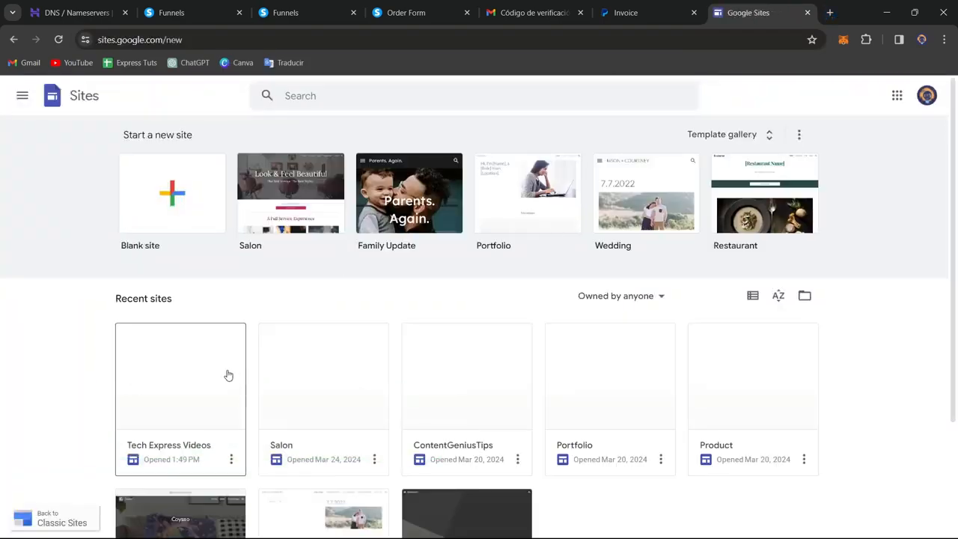
click(228, 373)
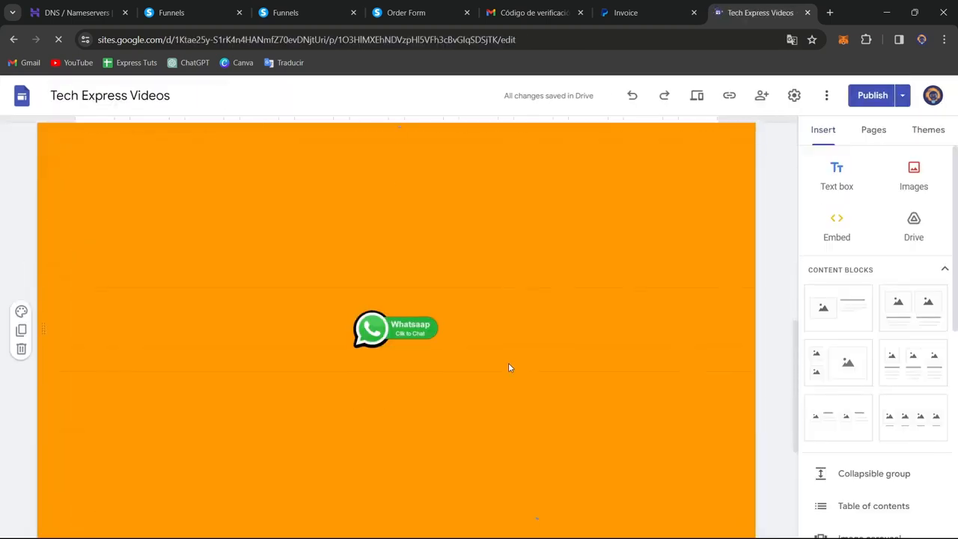
- Insert a "Buy now" button linked to the copied funnel share URL, and widen it across the right half of the orange section
scroll(615, 356, down, 1)
scroll(618, 357, up, 5)
scroll(617, 363, down, 5)
scroll(874, 394, down, 6)
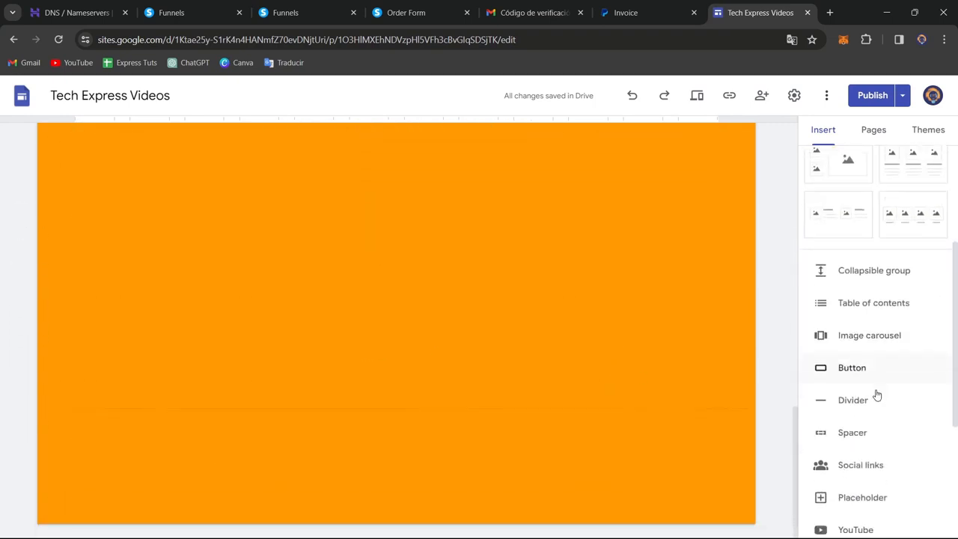
scroll(852, 299, up, 3)
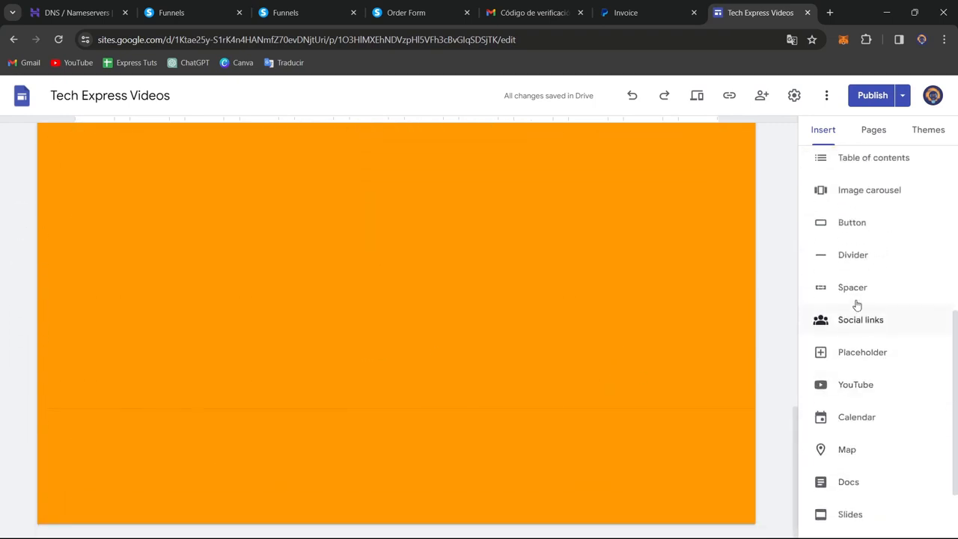
click(860, 262)
text(But)
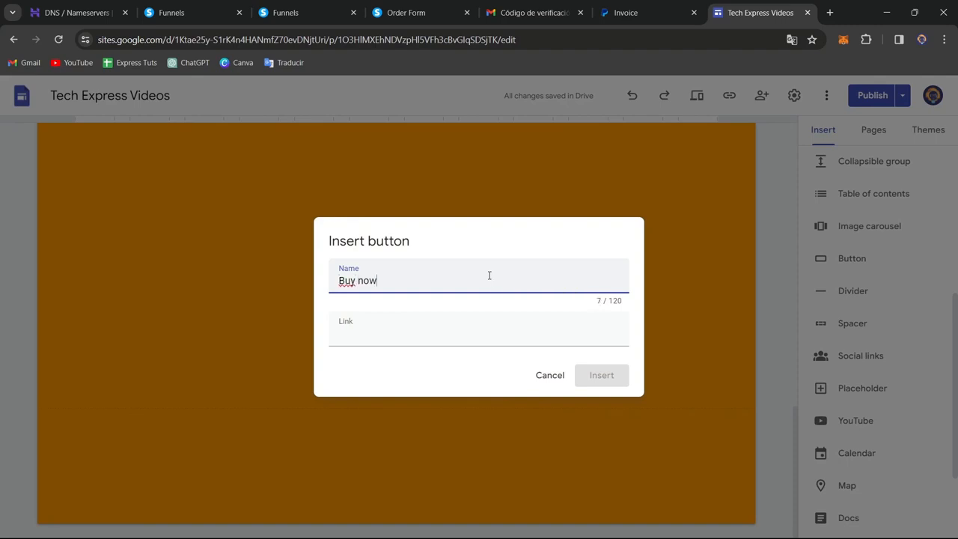
click(516, 341)
key(ctrl+v)
click(603, 380)
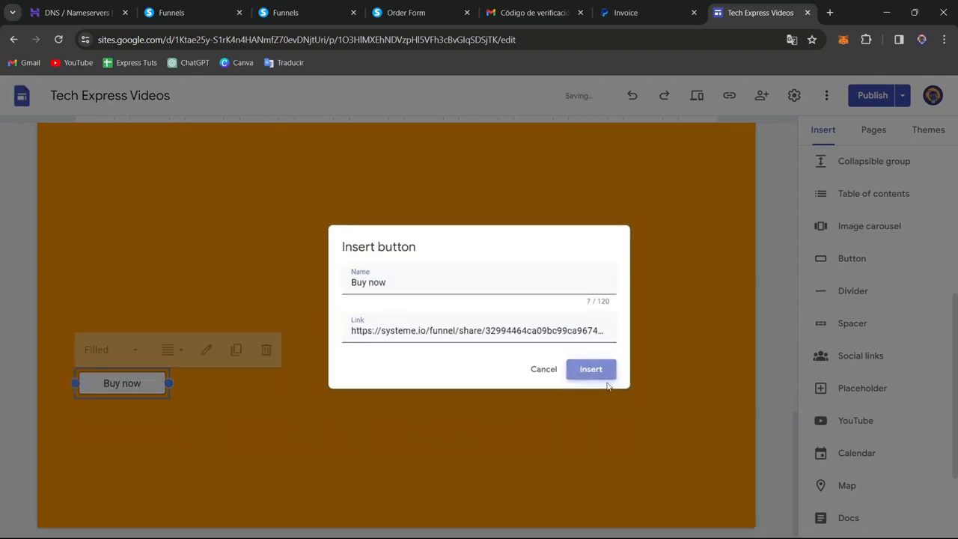
drag(162, 372, 507, 374)
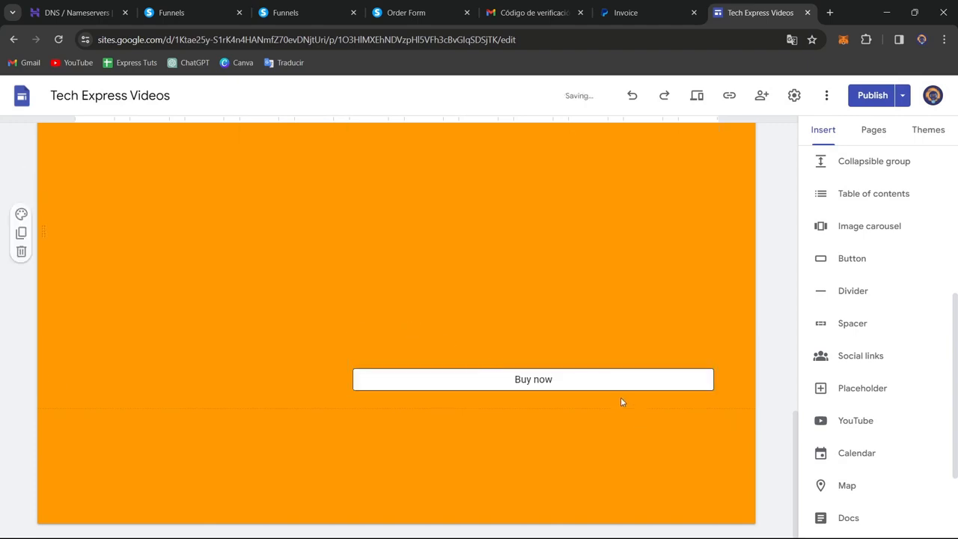
- Open the site's review of changes for publishing, and return to the live order form page
click(872, 95)
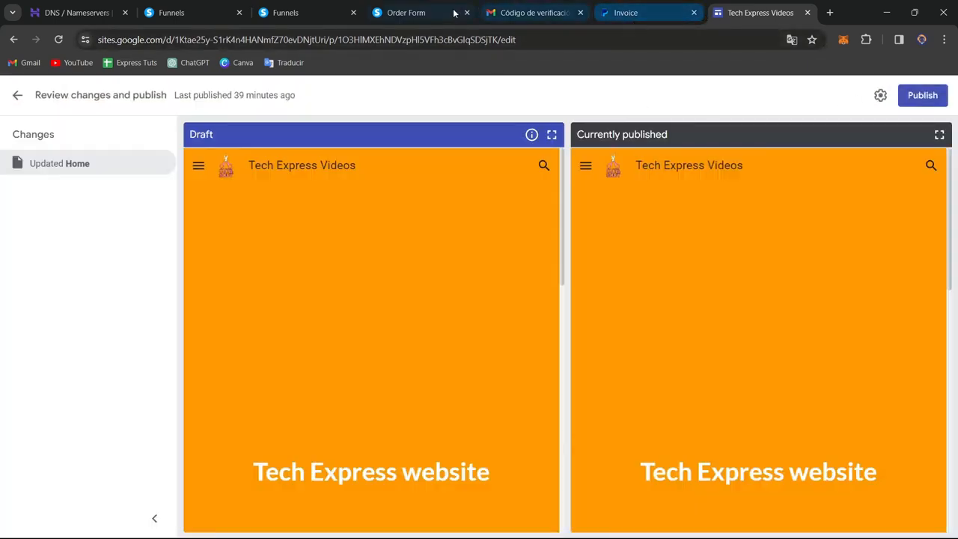
click(419, 12)
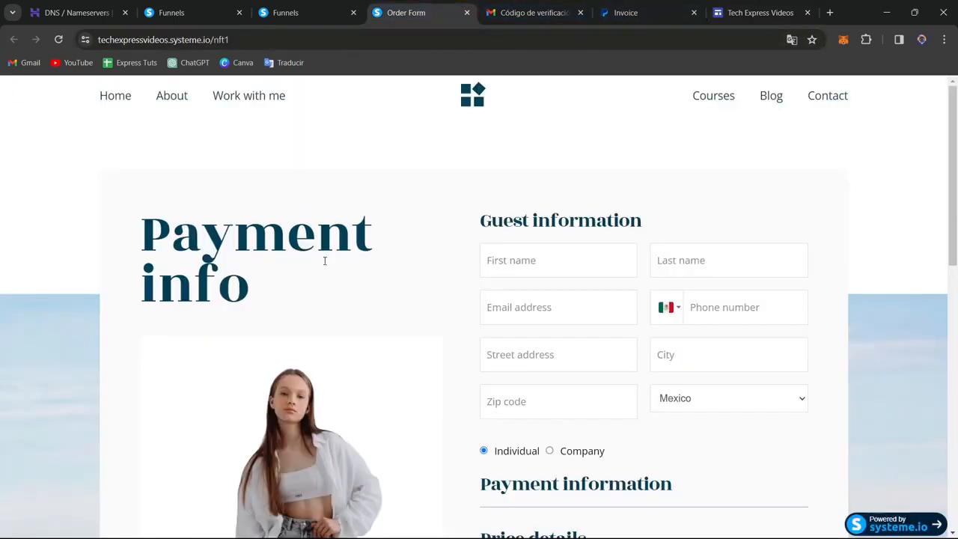
- Look over the live order form, and return to the Systeme.io account to view its main dashboard
scroll(516, 226, down, 4)
scroll(505, 255, up, 2)
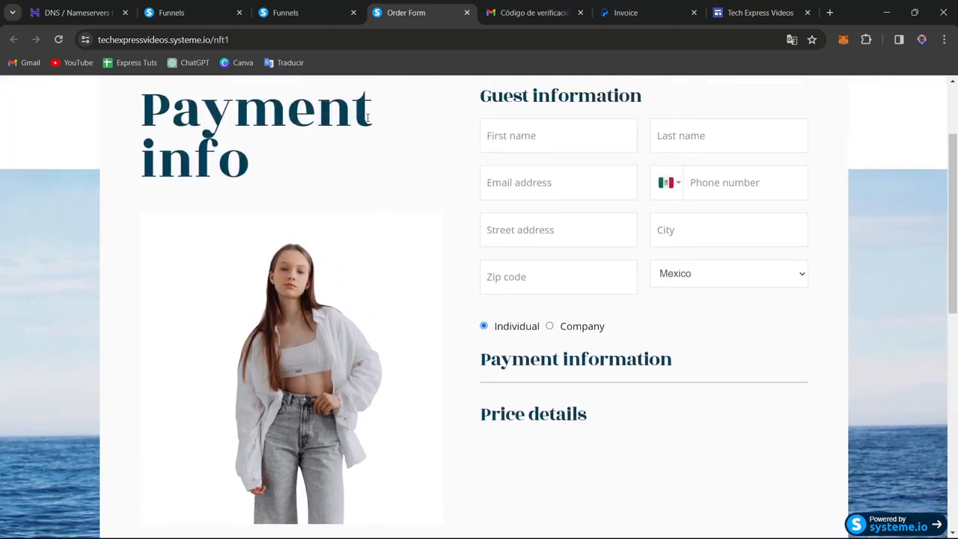
click(312, 13)
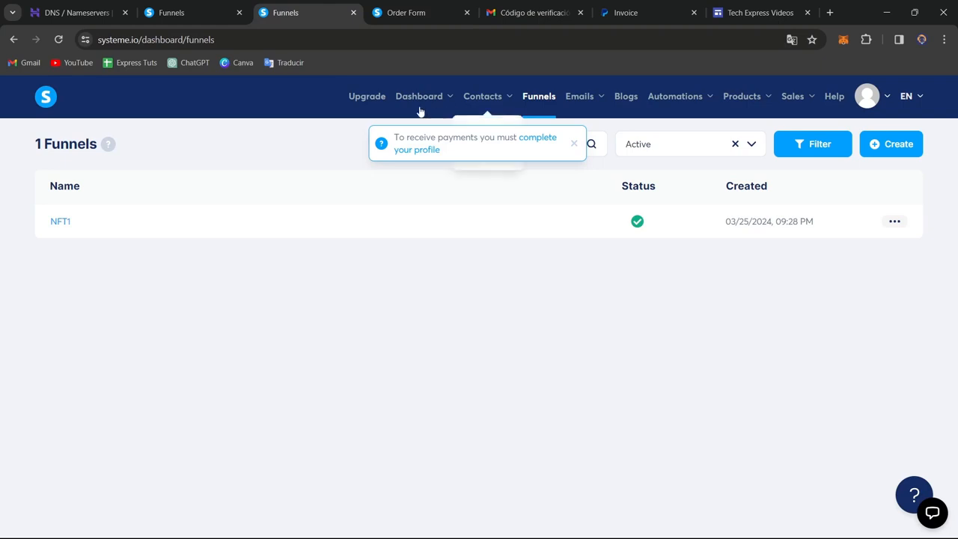
click(374, 99)
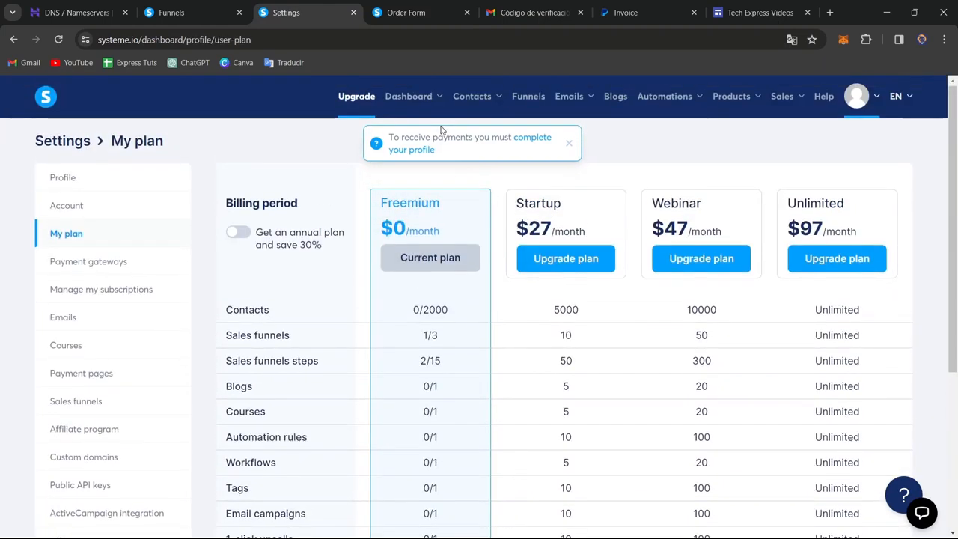
click(568, 144)
mouse_move(412, 97)
click(416, 134)
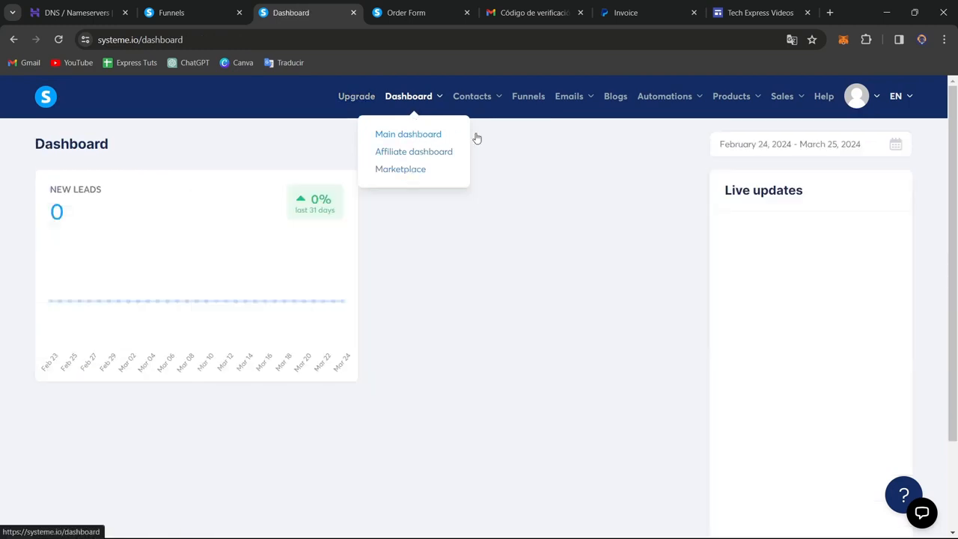
- Review the product-related pages in turn: physical products, orders, courses, communities and coupons
mouse_move(733, 99)
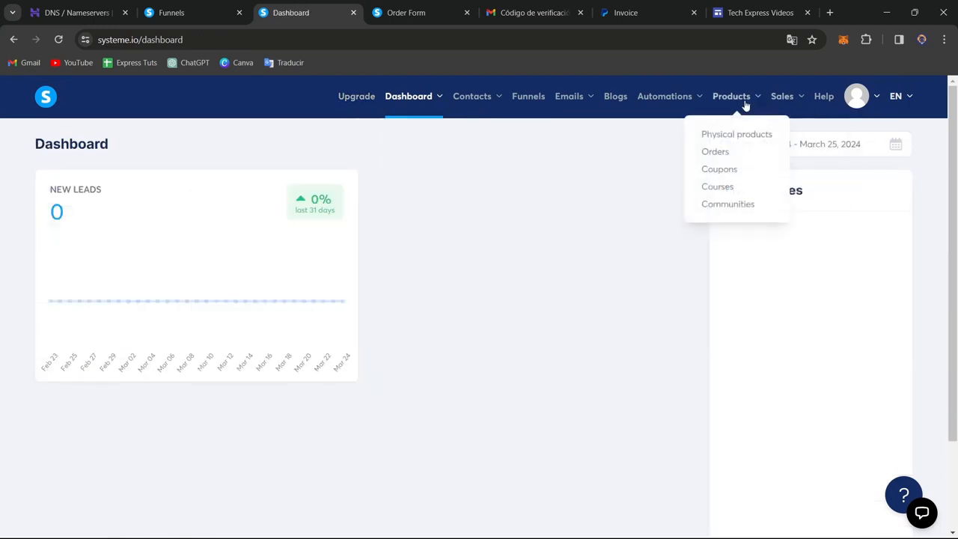
click(743, 141)
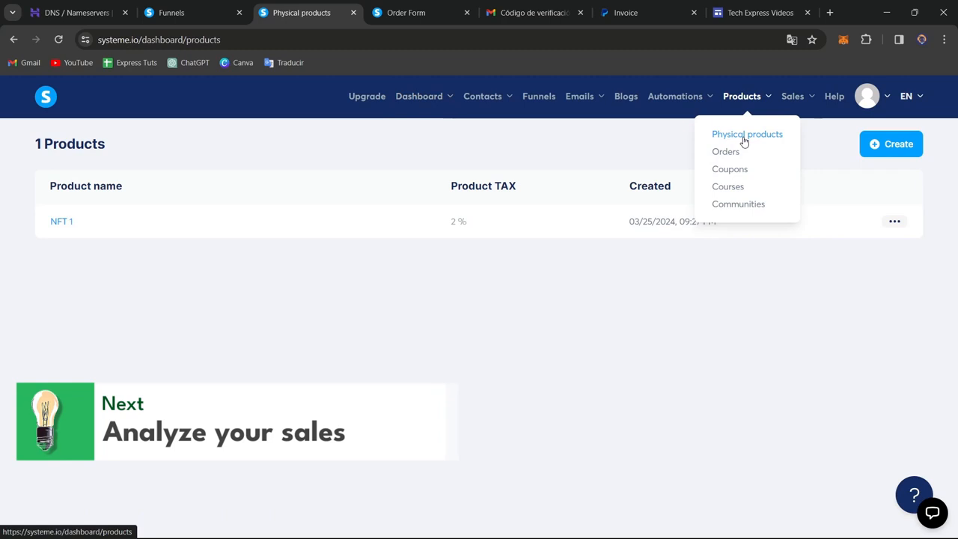
click(725, 153)
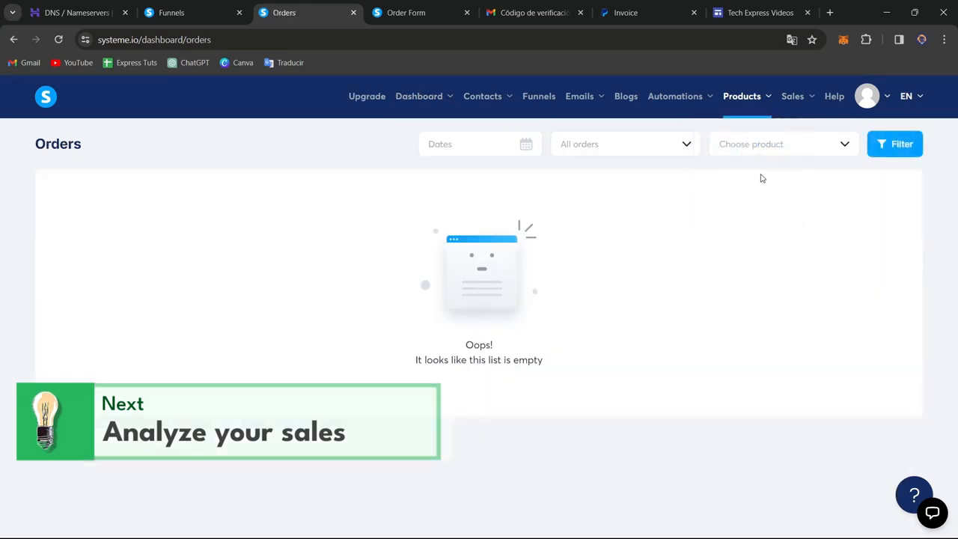
click(736, 184)
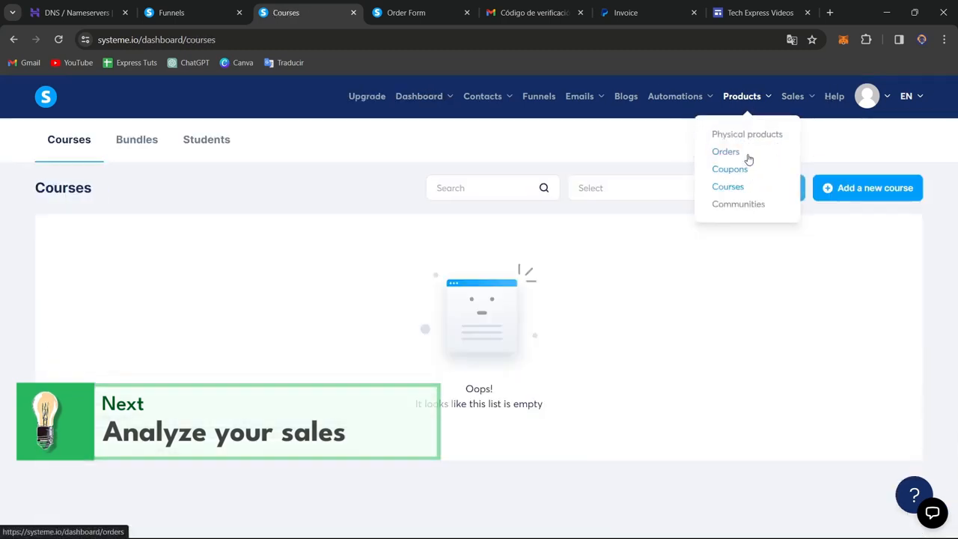
click(737, 203)
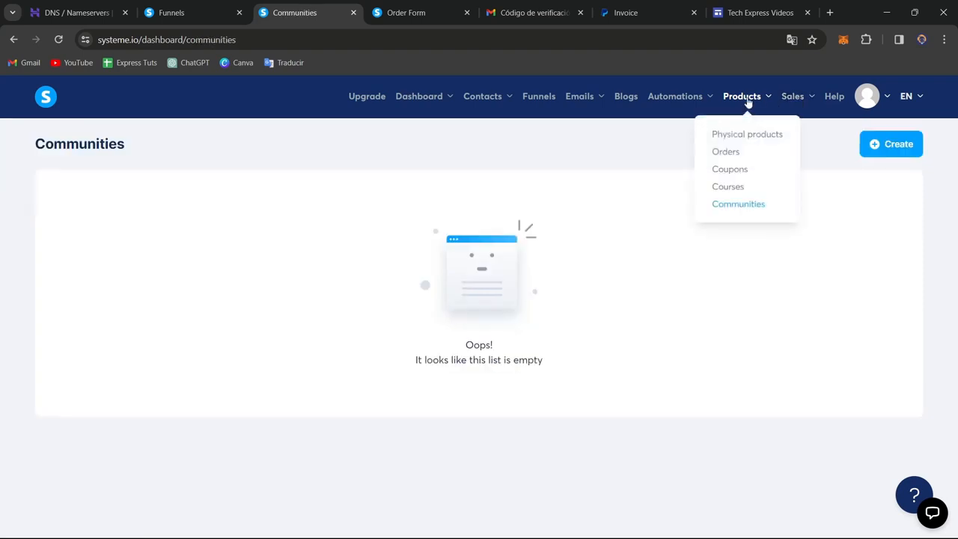
click(743, 188)
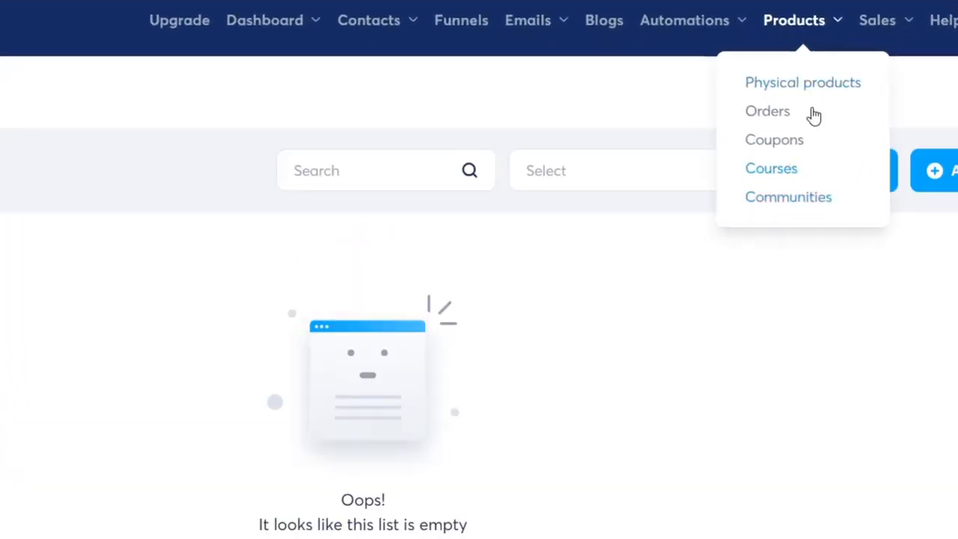
click(802, 144)
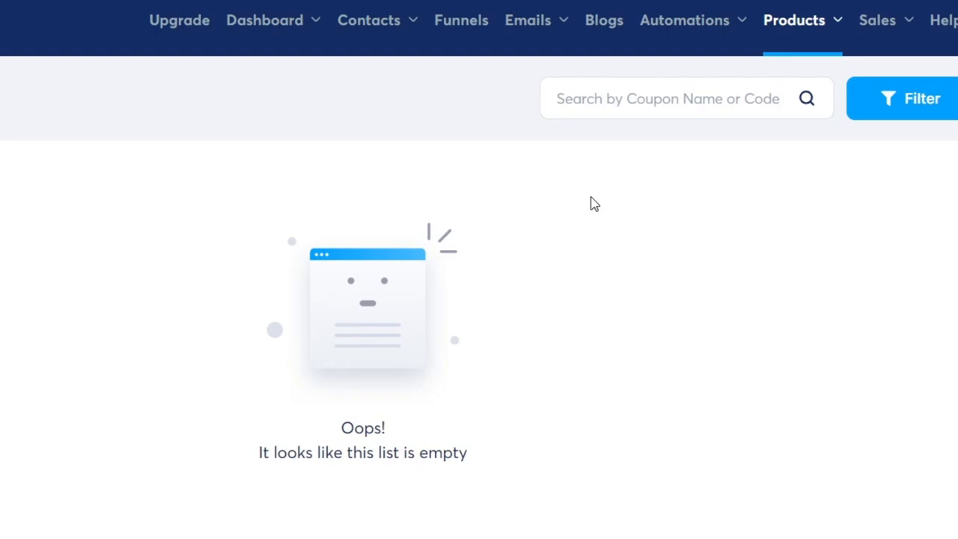
mouse_move(813, 30)
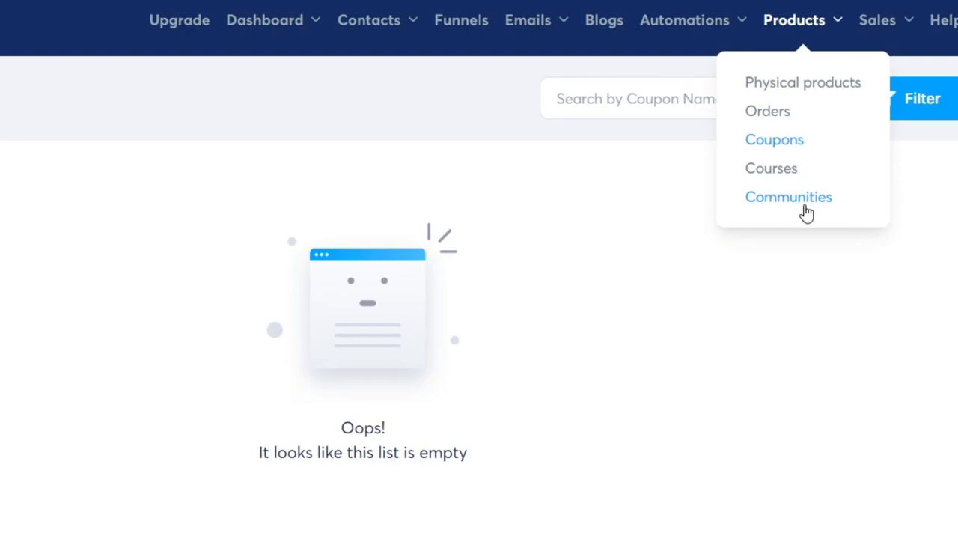
- Review the sales-related pages in turn: transactions, affiliate invoices and the affiliate program dashboard
mouse_move(877, 21)
click(894, 84)
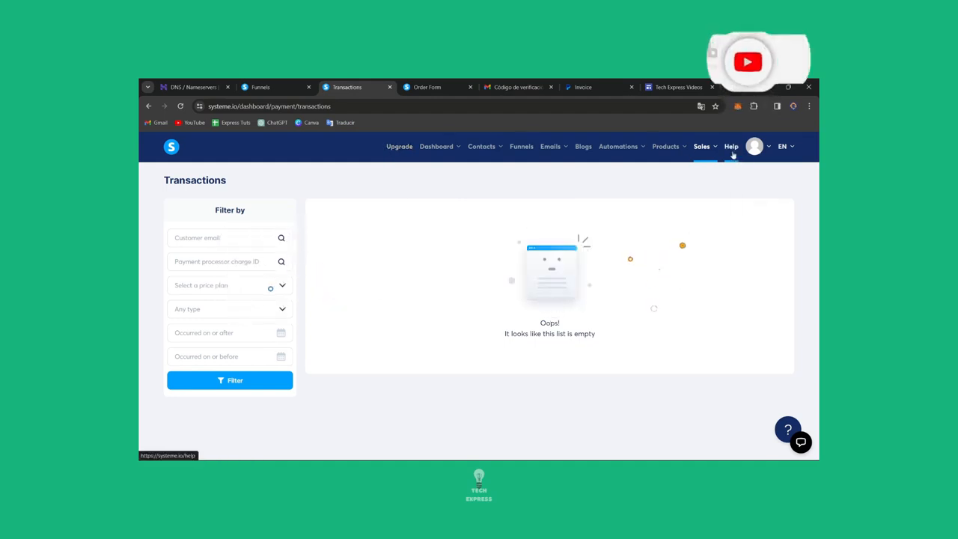
mouse_move(752, 149)
mouse_move(701, 148)
click(703, 199)
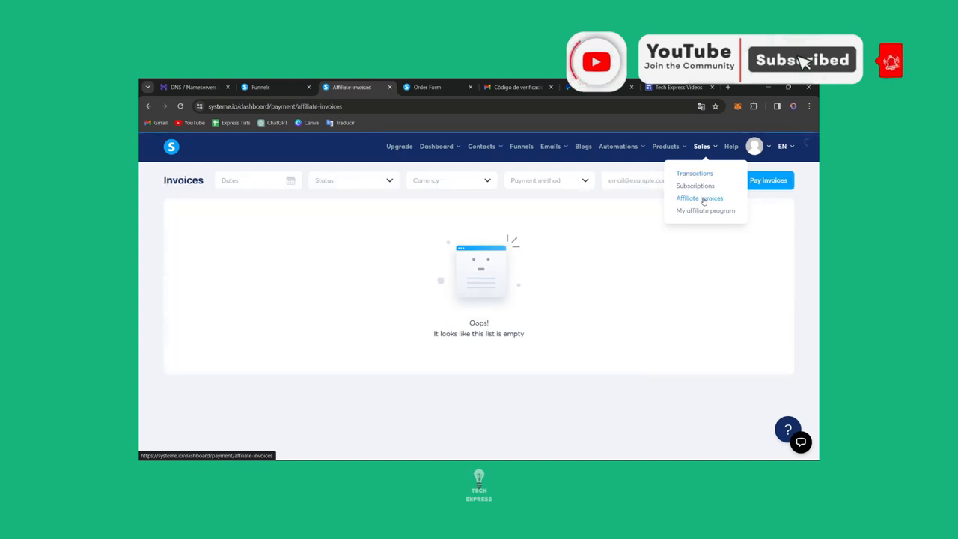
click(716, 212)
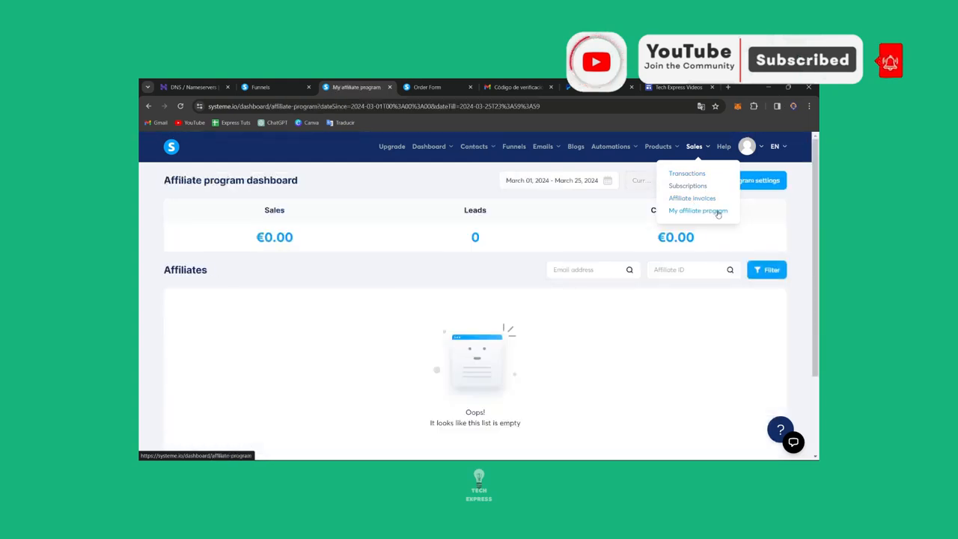